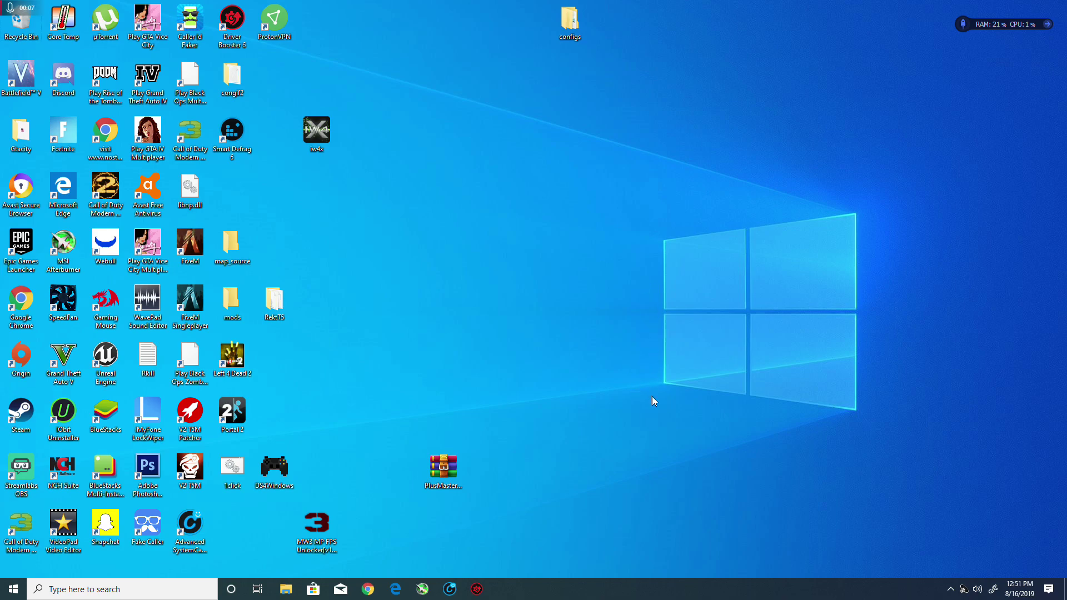
Step: Open the Amdrecordings folder on drive D in File Explorer
{"action": "right_click", "coordinate": [621, 361]}
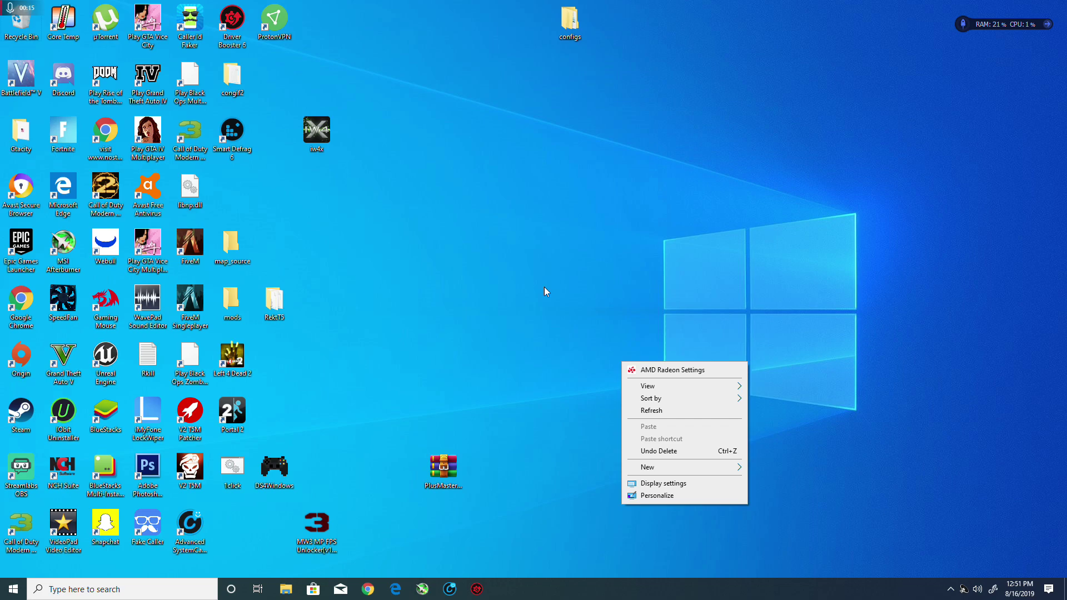
{"action": "left_click", "coordinate": [535, 292]}
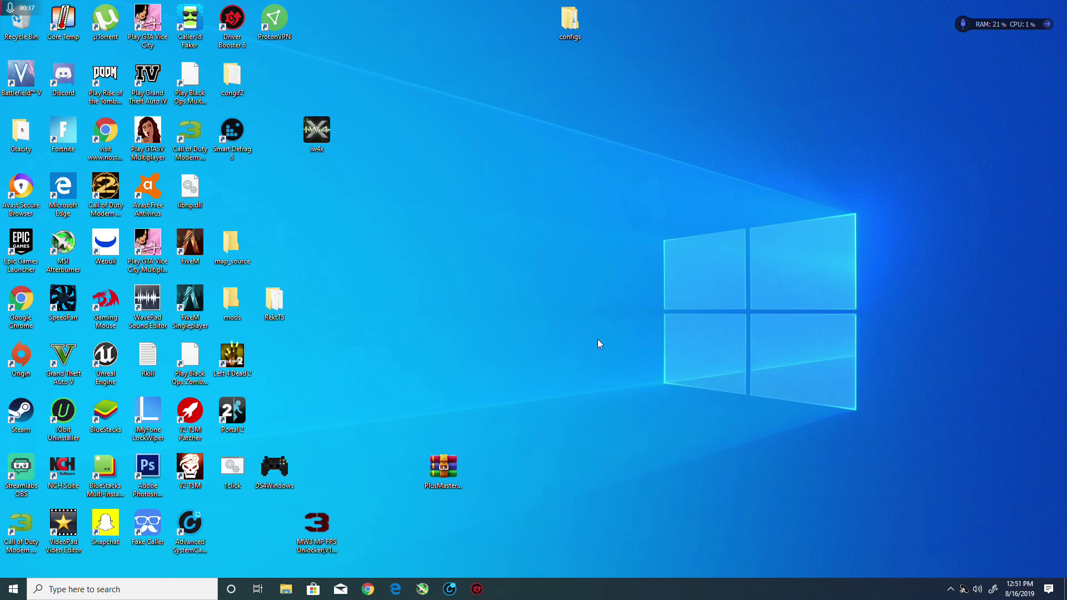
{"action": "left_click", "coordinate": [285, 590]}
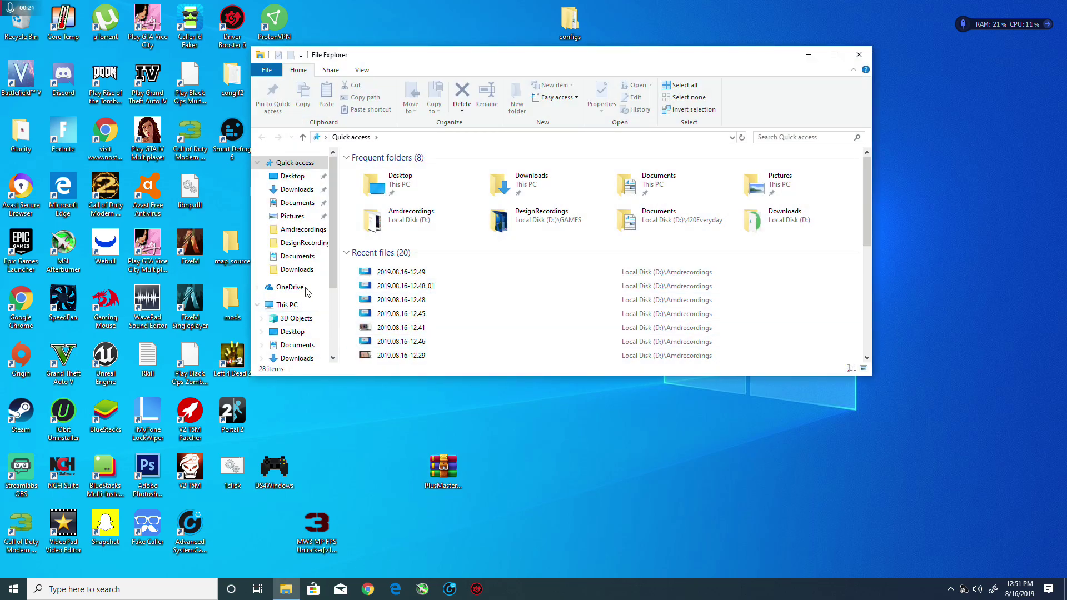
{"action": "left_click", "coordinate": [304, 230]}
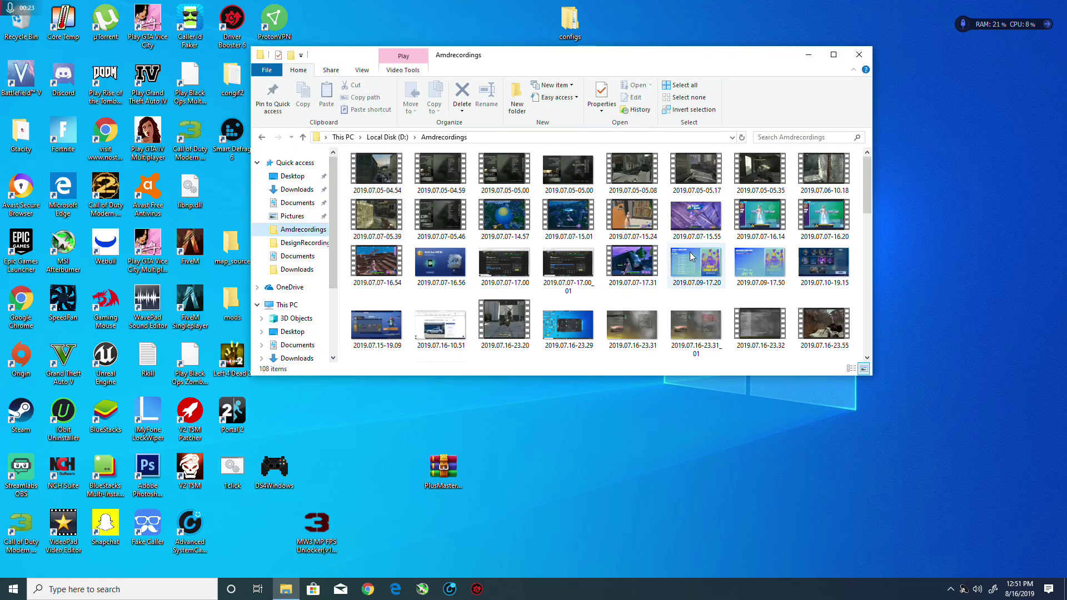
{"action": "scroll", "coordinate": [691, 258], "scroll_direction": "down", "scroll_amount": 5}
{"action": "scroll", "coordinate": [697, 263], "scroll_direction": "down", "scroll_amount": 5}
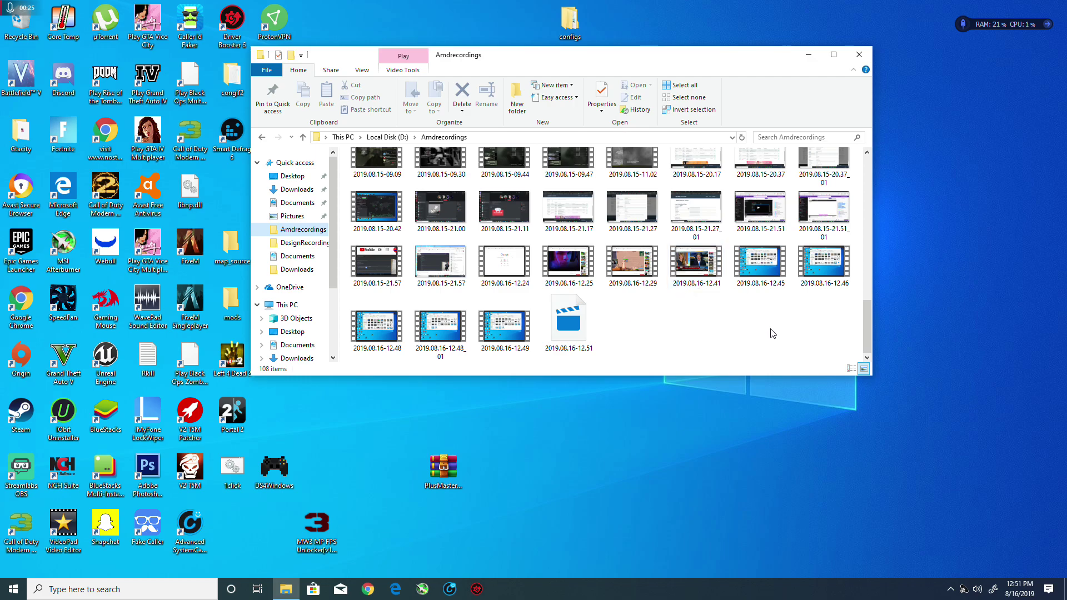
Step: Play the 2019.08.16-12.25 recording from its start with the volume raised, then close it
{"action": "double_click", "coordinate": [568, 270]}
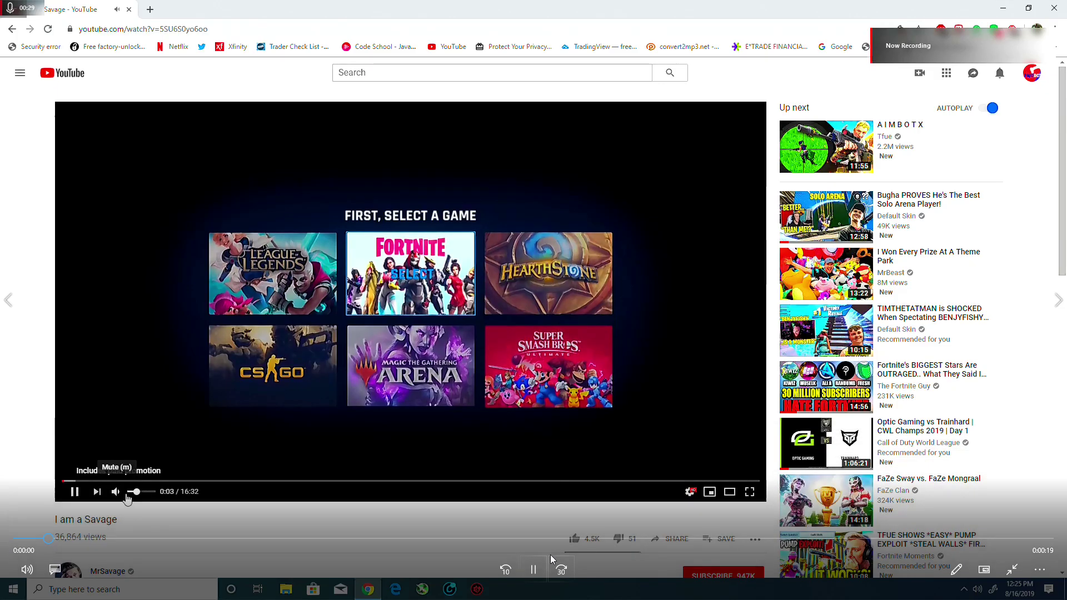
{"action": "left_click", "coordinate": [534, 560]}
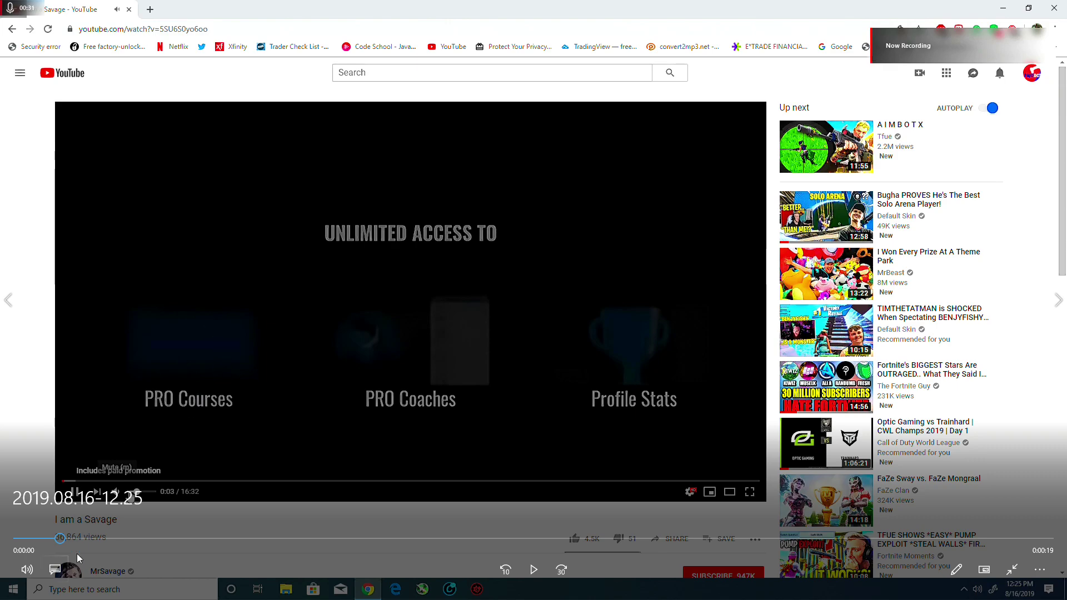
{"action": "left_click_drag", "start_coordinate": [63, 541], "coordinate": [3, 541]}
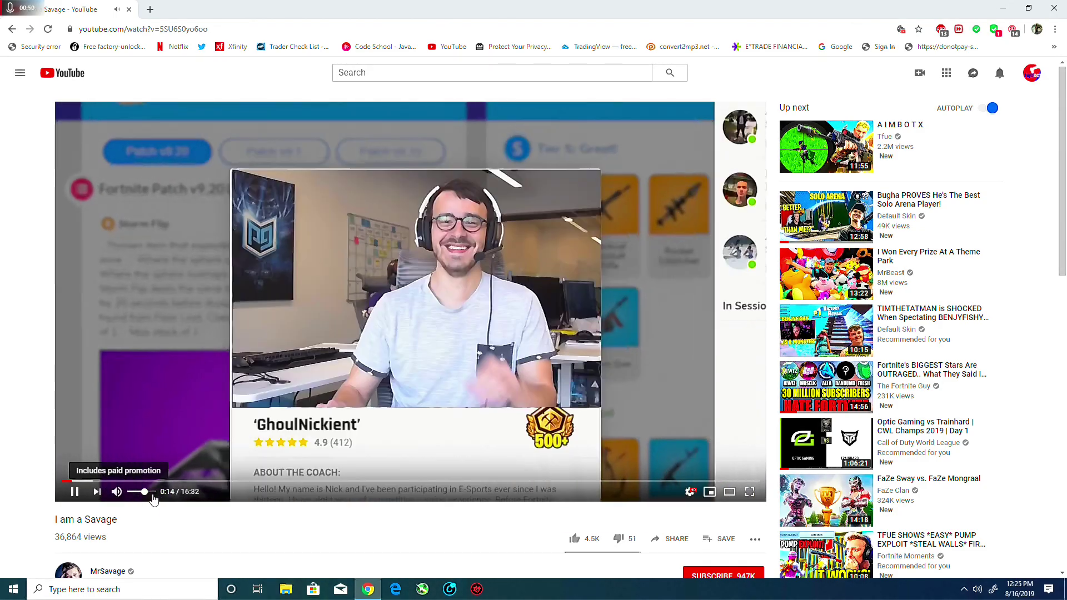
{"action": "left_click", "coordinate": [153, 493]}
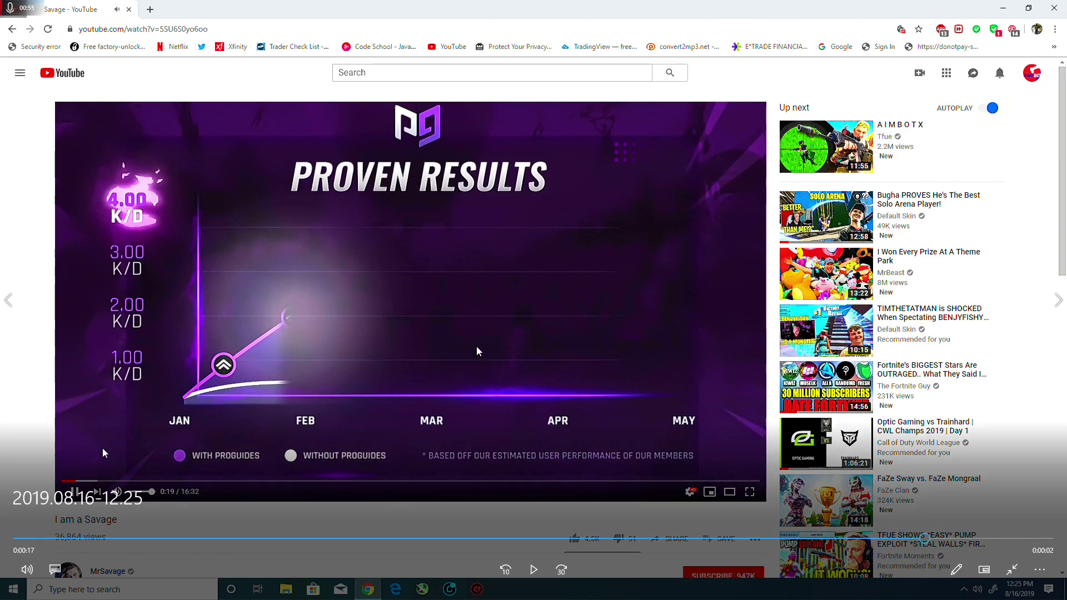
{"action": "left_click", "coordinate": [1058, 13]}
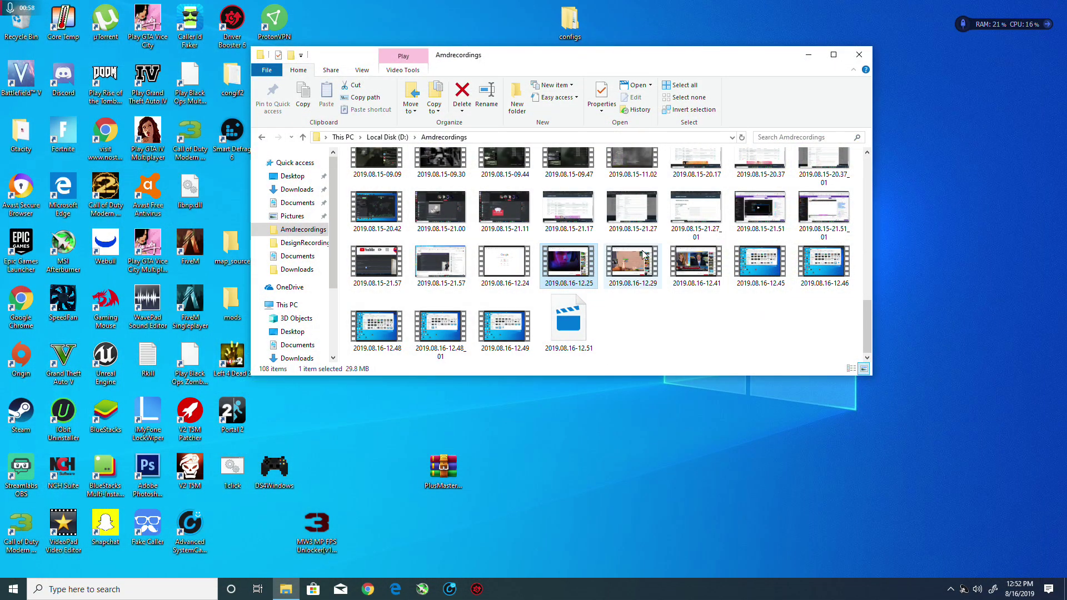
Step: Play back the 2019.08.16-12.29 recording to check its audio, then close the player
{"action": "double_click", "coordinate": [637, 264]}
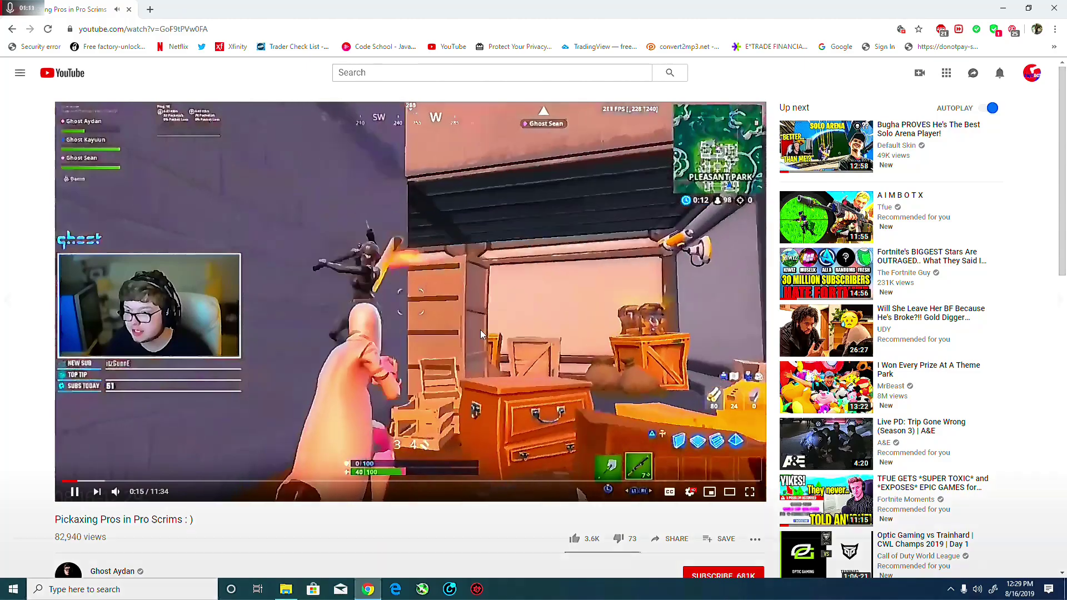
{"action": "left_click", "coordinate": [315, 266]}
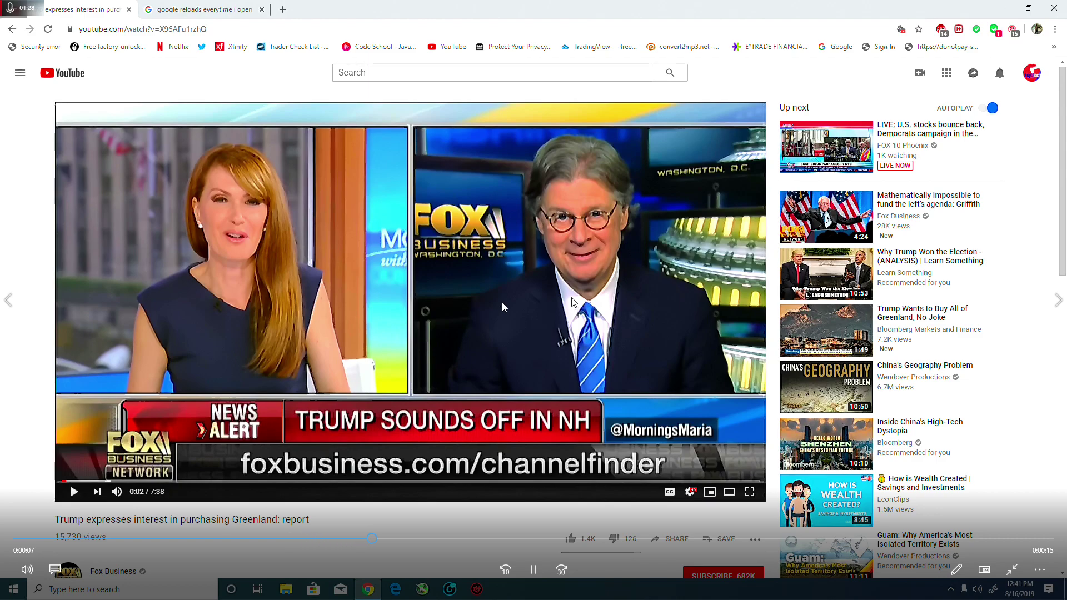
{"action": "key", "text": "space"}
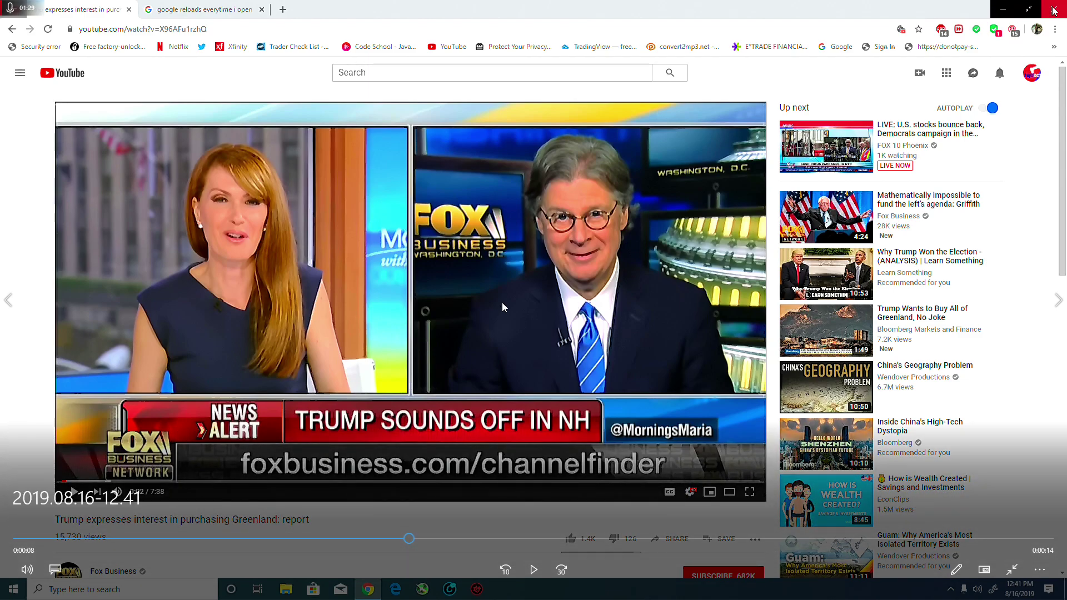
{"action": "key", "text": "alt+F4"}
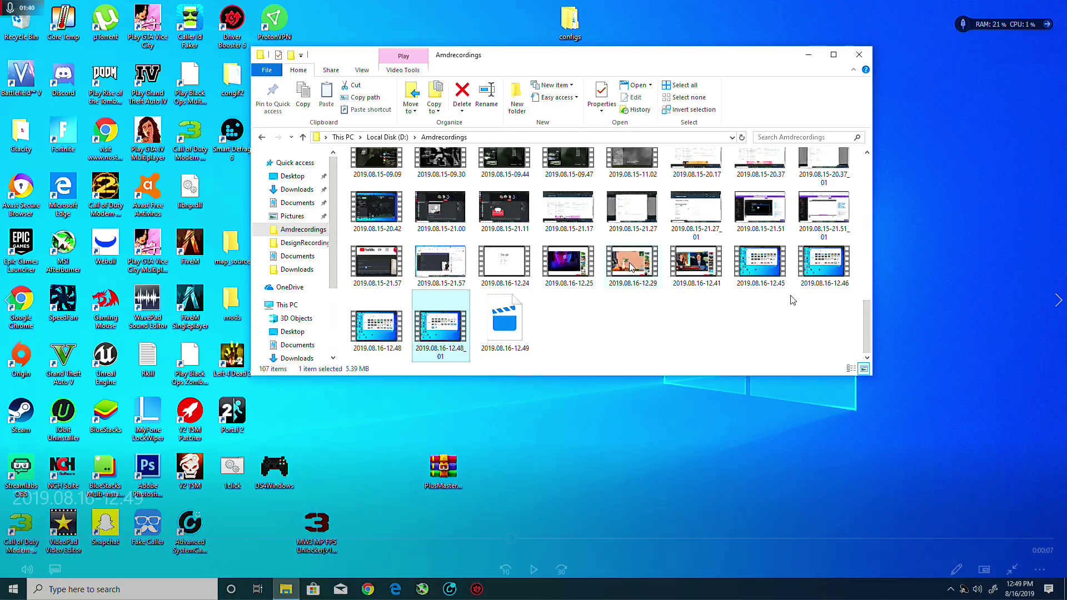
{"action": "left_click", "coordinate": [1007, 569]}
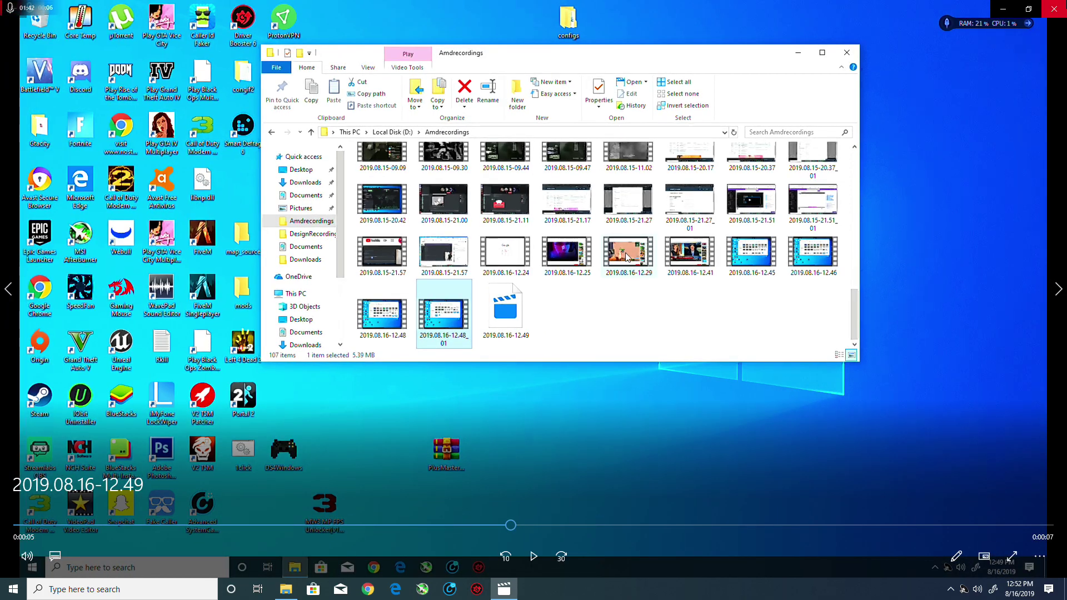
{"action": "left_click", "coordinate": [1050, 8]}
Step: Close the recordings folder and run Registry Editor as administrator from the REG search
{"action": "left_click", "coordinate": [857, 57]}
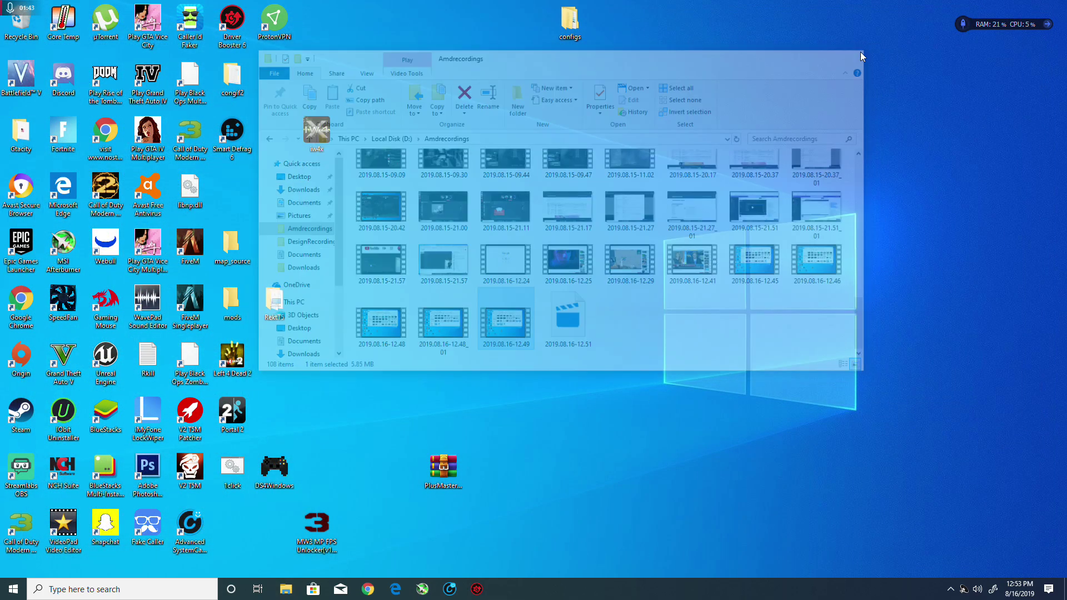
{"action": "left_click", "coordinate": [122, 590]}
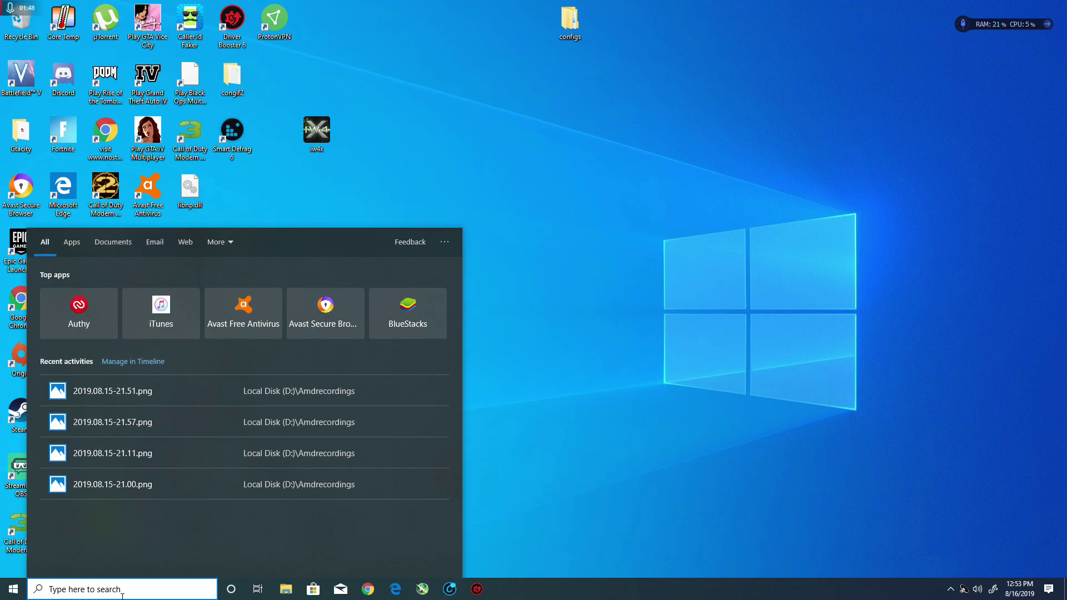
{"action": "type", "text": "RE"}
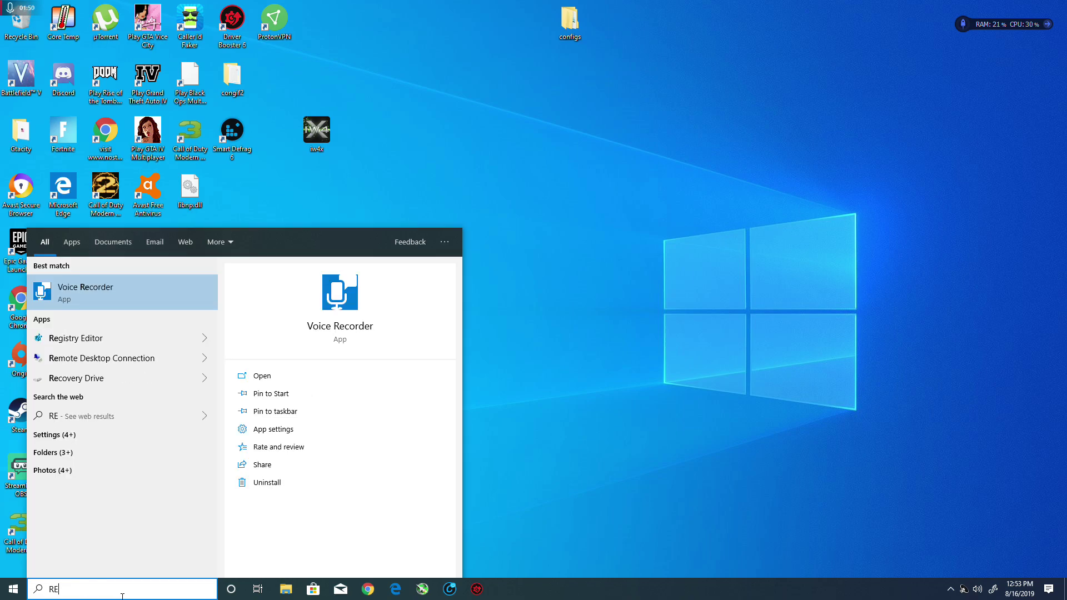
{"action": "type", "text": "G"}
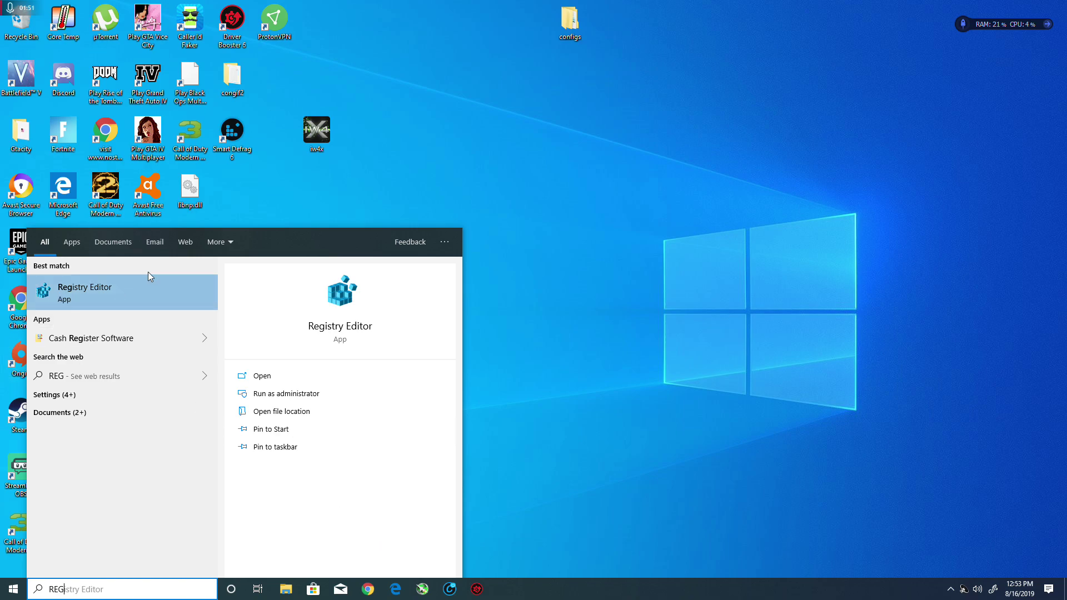
{"action": "right_click", "coordinate": [136, 293]}
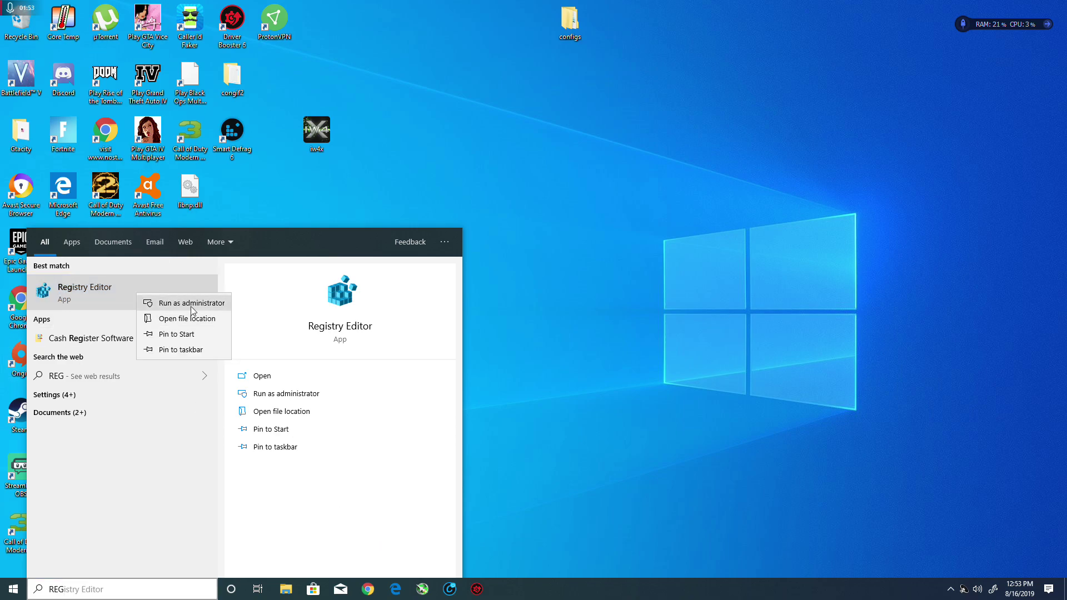
{"action": "left_click", "coordinate": [190, 305]}
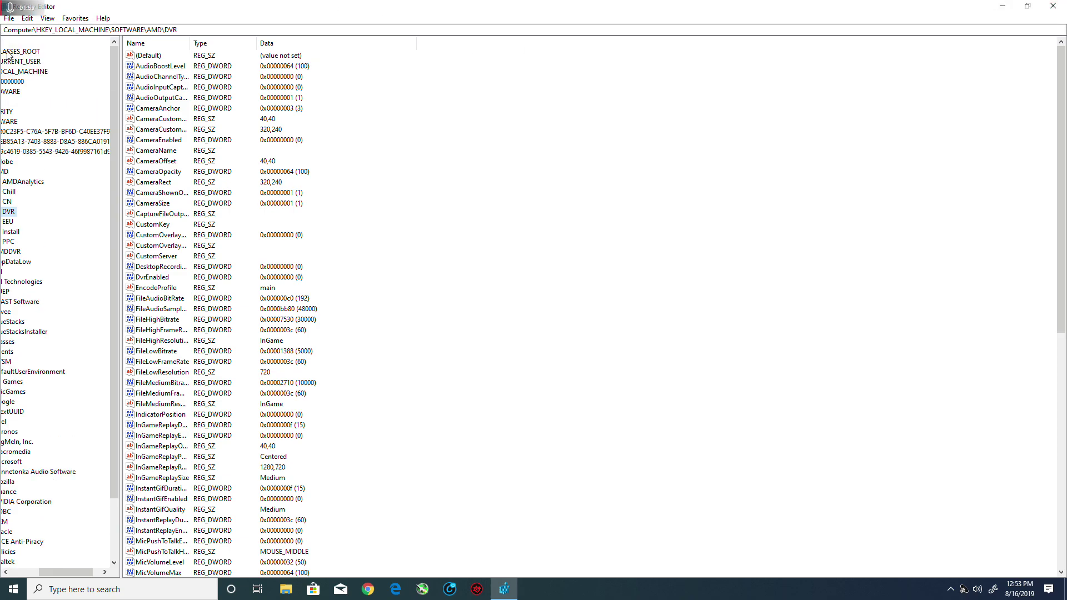
Step: Collapse the key tree to Computer's five root hives and maximize the Registry Editor window
{"action": "left_click", "coordinate": [1027, 6]}
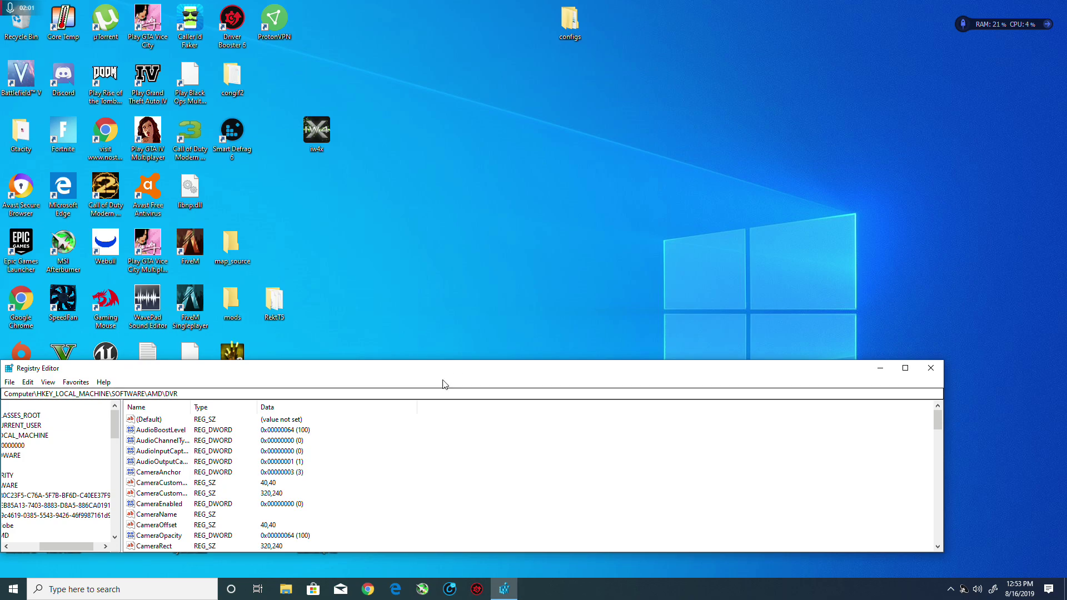
{"action": "mouse_move", "coordinate": [569, 368]}
{"action": "left_mouse_down"}
{"action": "mouse_move", "coordinate": [698, 311]}
{"action": "mouse_move", "coordinate": [666, 304]}
{"action": "left_mouse_up"}
{"action": "scroll", "coordinate": [274, 357], "scroll_direction": "down", "scroll_amount": 3}
{"action": "scroll", "coordinate": [274, 358], "scroll_direction": "down", "scroll_amount": 3}
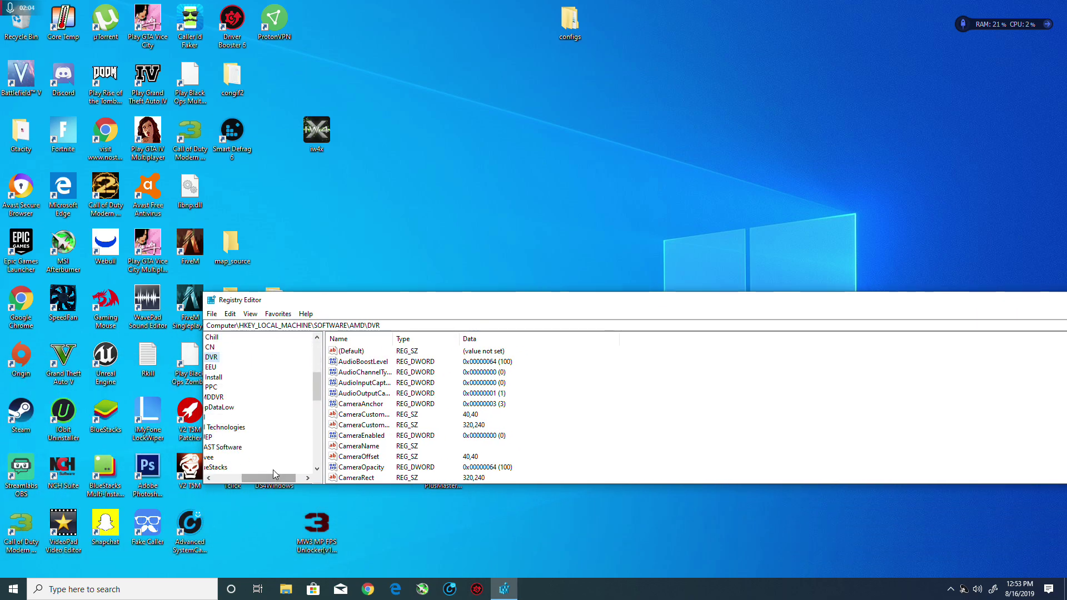
{"action": "left_click_drag", "start_coordinate": [268, 477], "coordinate": [221, 478]}
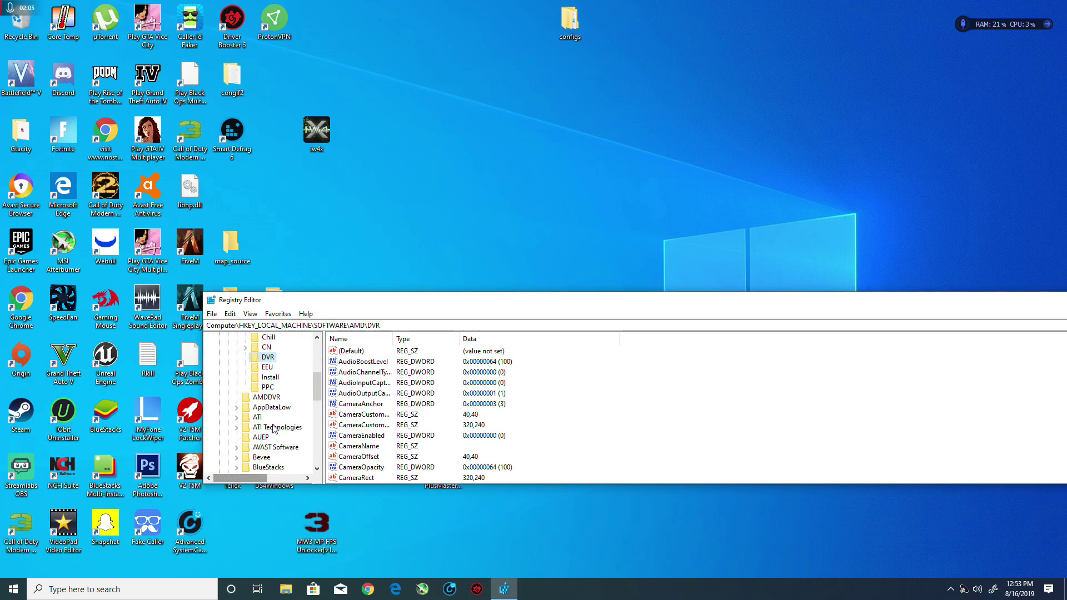
{"action": "scroll", "coordinate": [293, 387], "scroll_direction": "up", "scroll_amount": 5}
{"action": "left_click", "coordinate": [213, 339]}
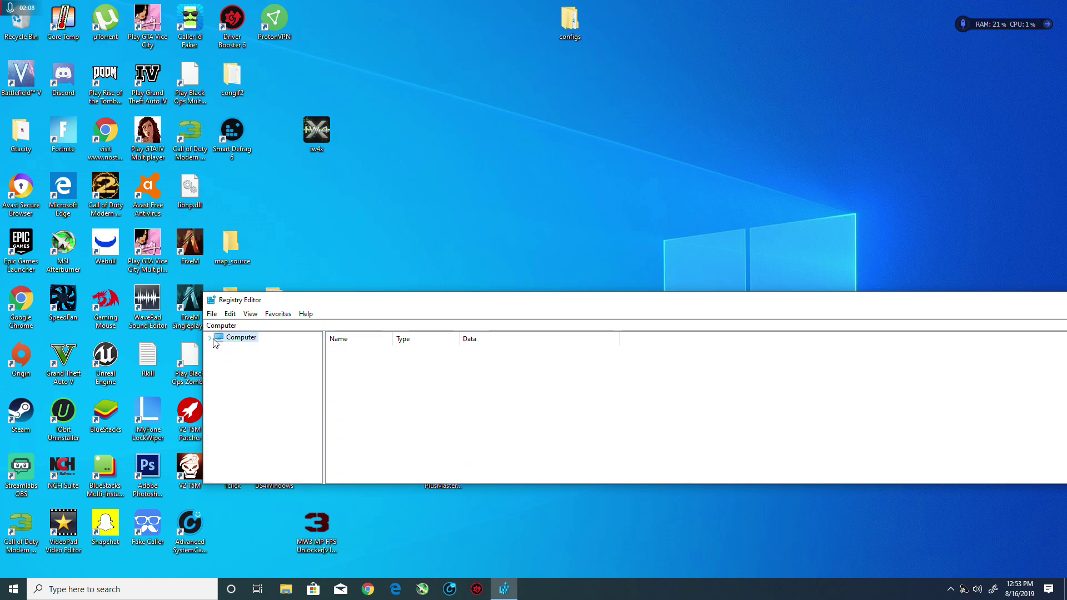
{"action": "left_click", "coordinate": [214, 339]}
{"action": "left_click", "coordinate": [220, 368]}
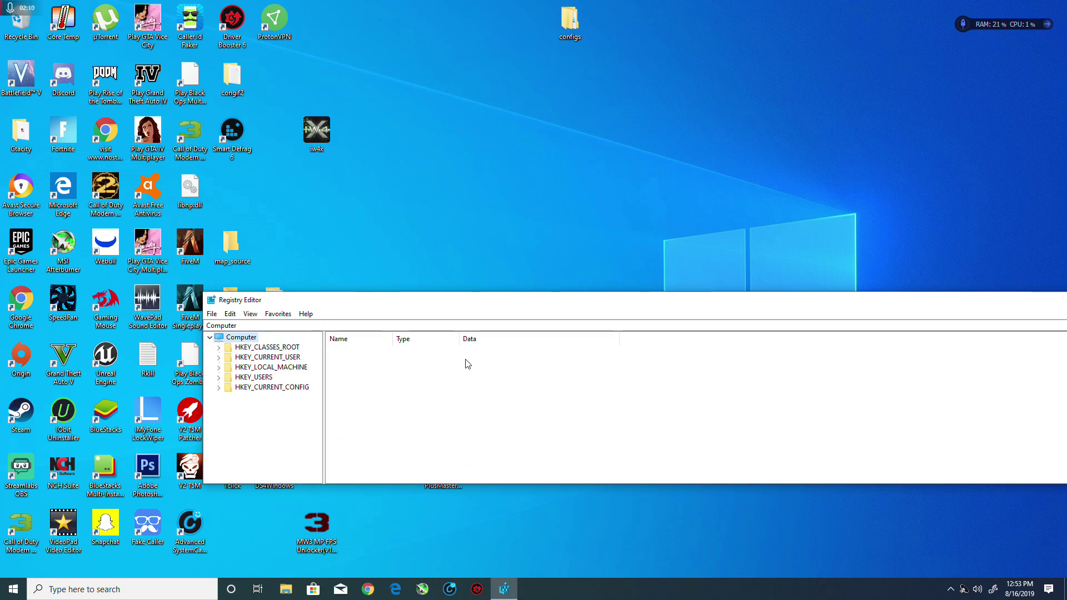
{"action": "mouse_move", "coordinate": [806, 302]}
{"action": "left_mouse_down"}
{"action": "mouse_move", "coordinate": [629, 279]}
{"action": "mouse_move", "coordinate": [688, 278]}
{"action": "left_mouse_up"}
{"action": "left_click", "coordinate": [989, 276]}
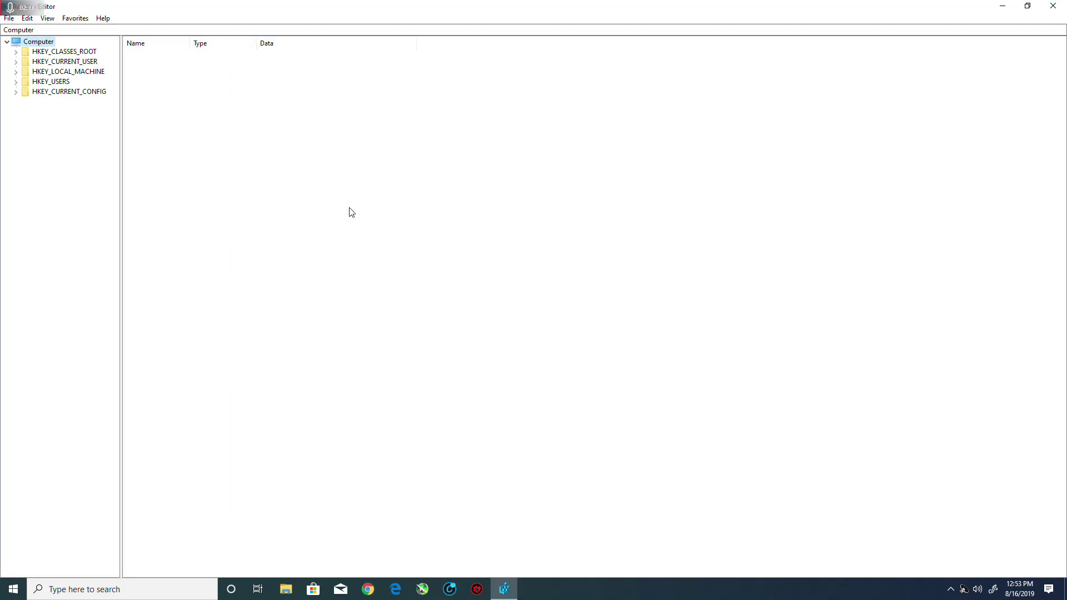
Step: Expand HKEY_LOCAL_MACHINE in the key tree
{"action": "left_click", "coordinate": [582, 172]}
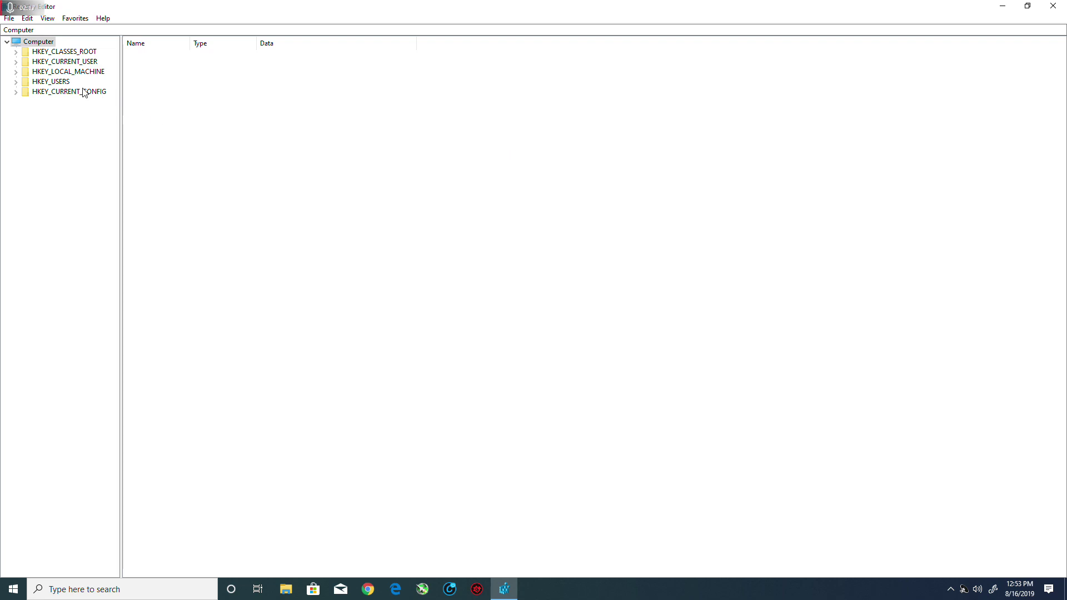
{"action": "left_click", "coordinate": [17, 72]}
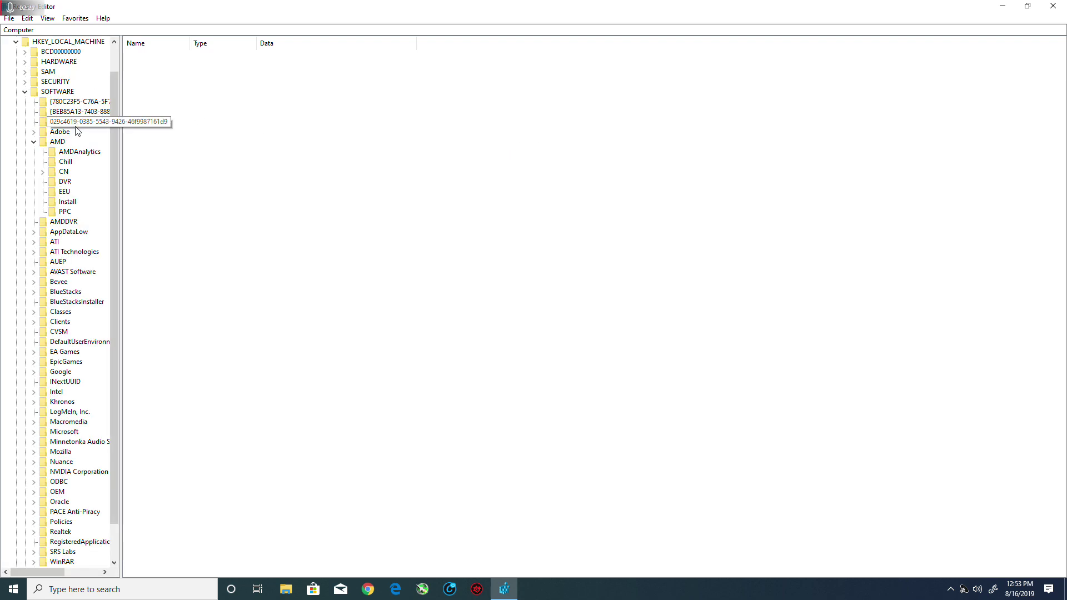
{"action": "left_click", "coordinate": [25, 92]}
{"action": "left_click", "coordinate": [16, 72]}
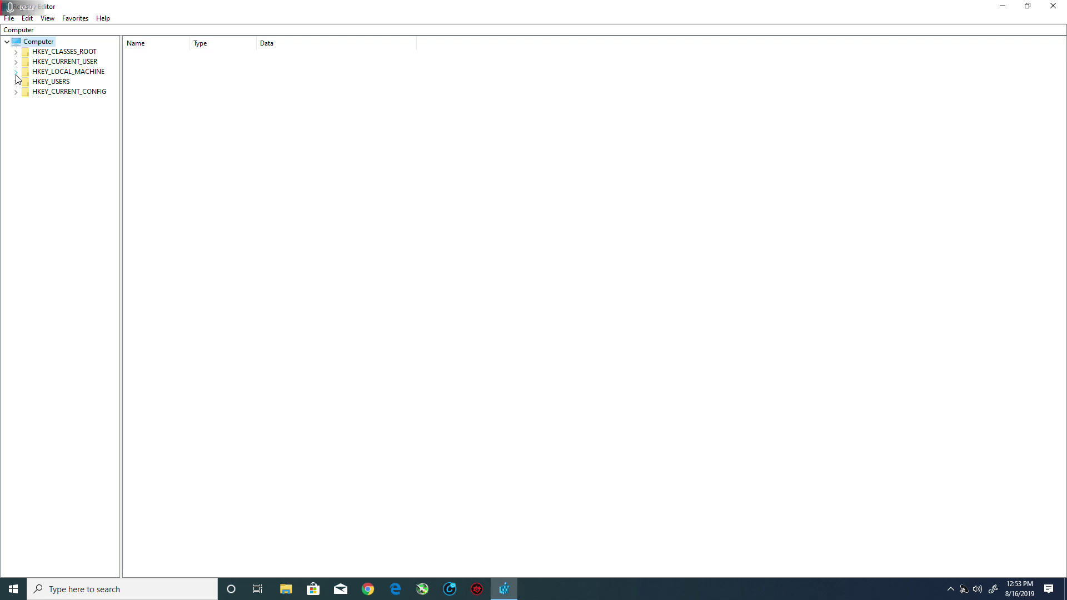
{"action": "left_click", "coordinate": [15, 72]}
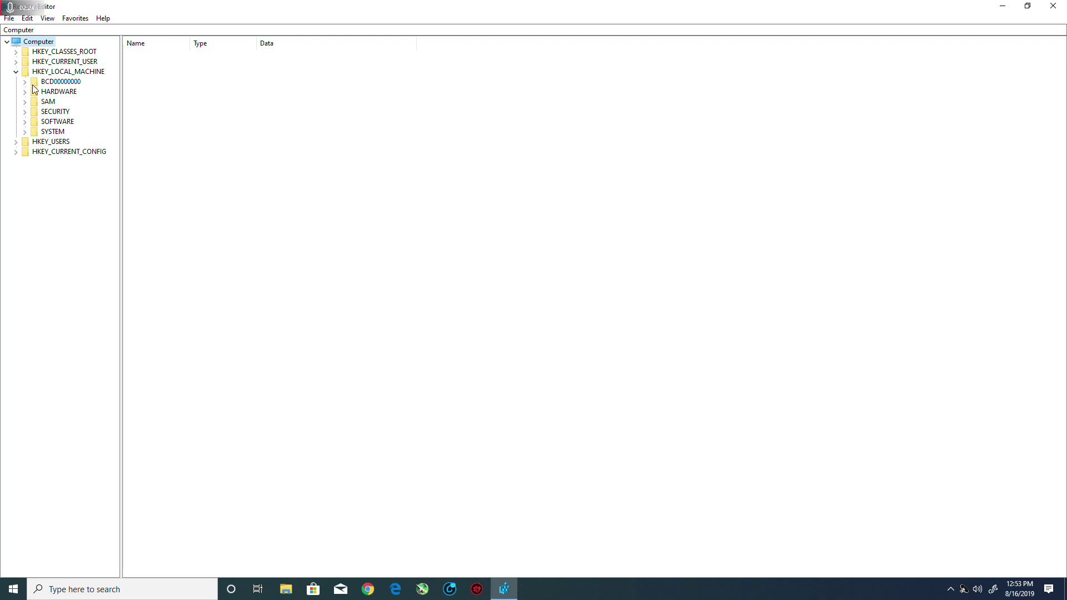
Step: Expand SOFTWARE and AMD, then select the DVR key to list its recording values
{"action": "left_click", "coordinate": [25, 122]}
{"action": "left_click", "coordinate": [34, 132]}
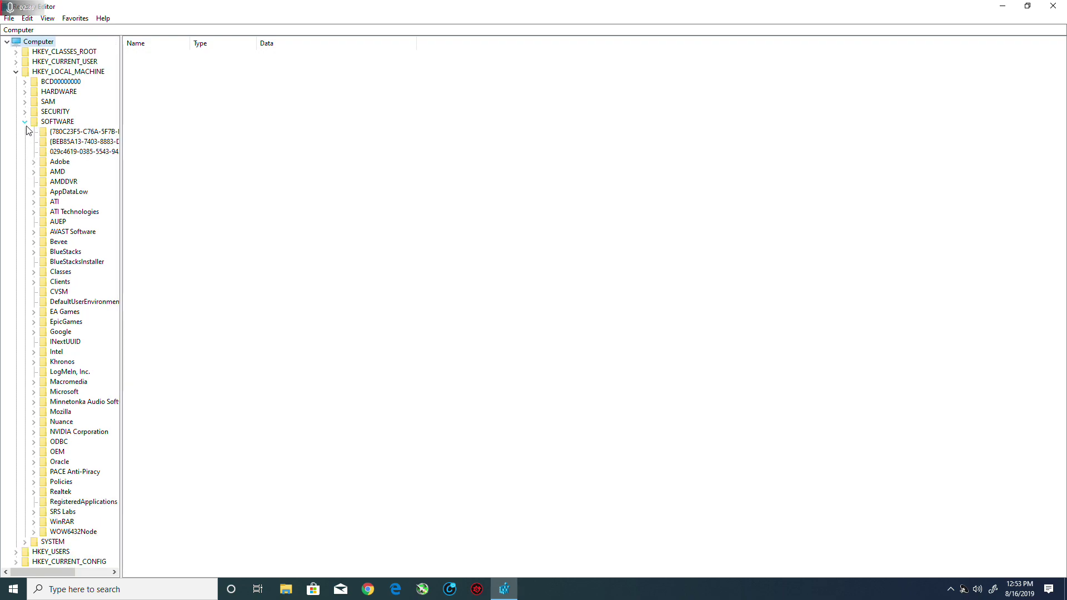
{"action": "left_click", "coordinate": [25, 121]}
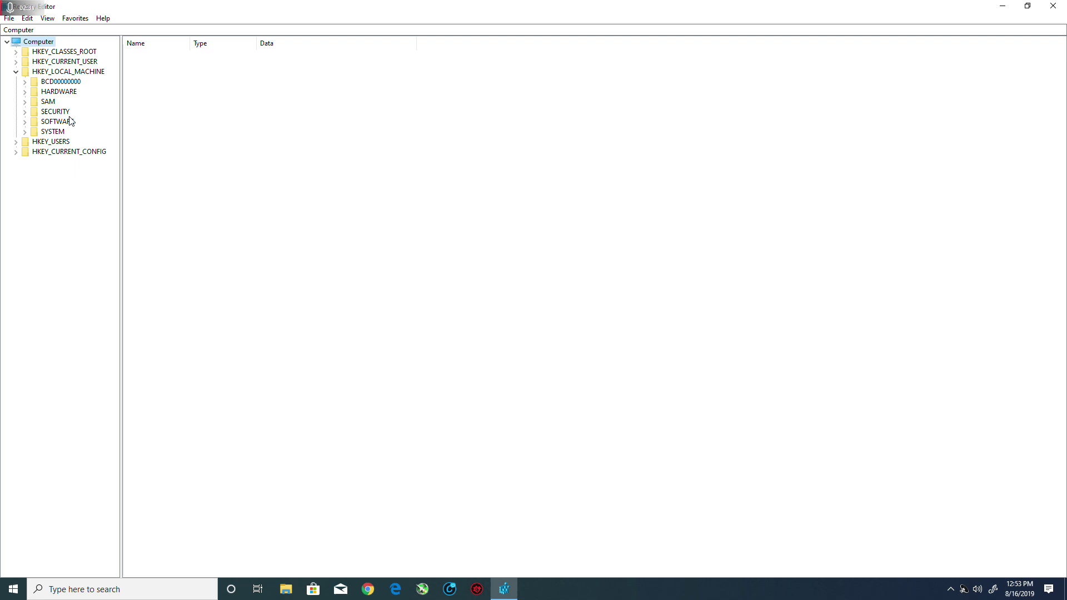
{"action": "left_click", "coordinate": [25, 122]}
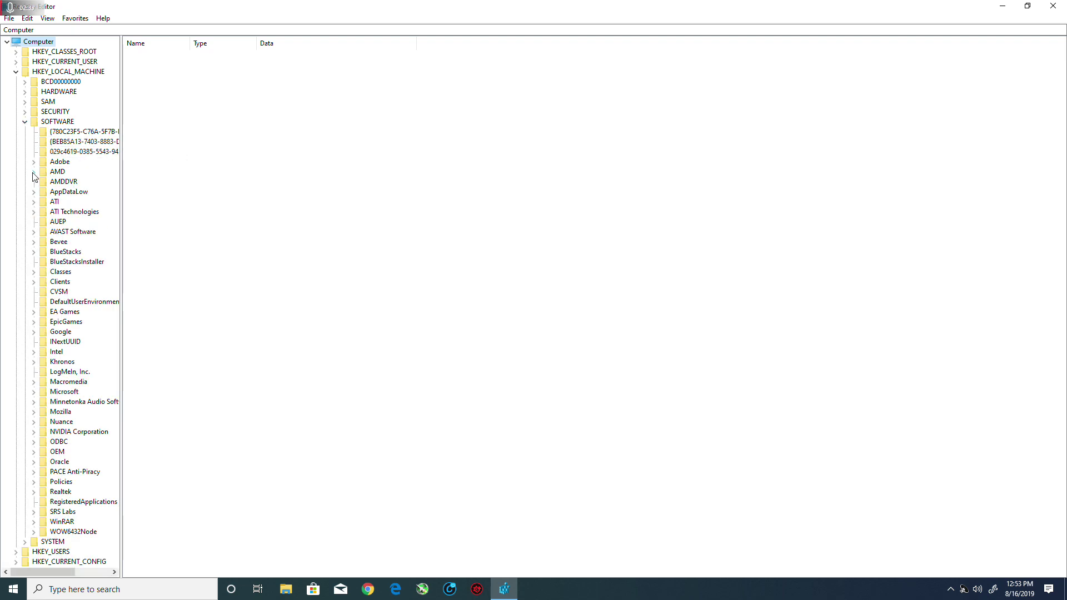
{"action": "left_click", "coordinate": [59, 172]}
{"action": "left_click", "coordinate": [34, 172]}
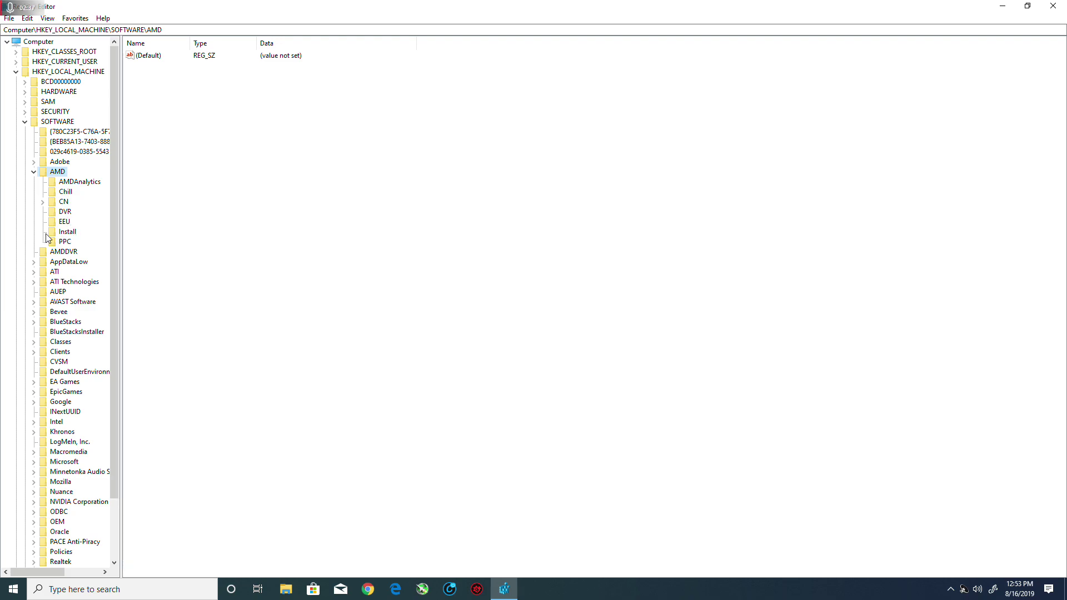
{"action": "left_click", "coordinate": [64, 213]}
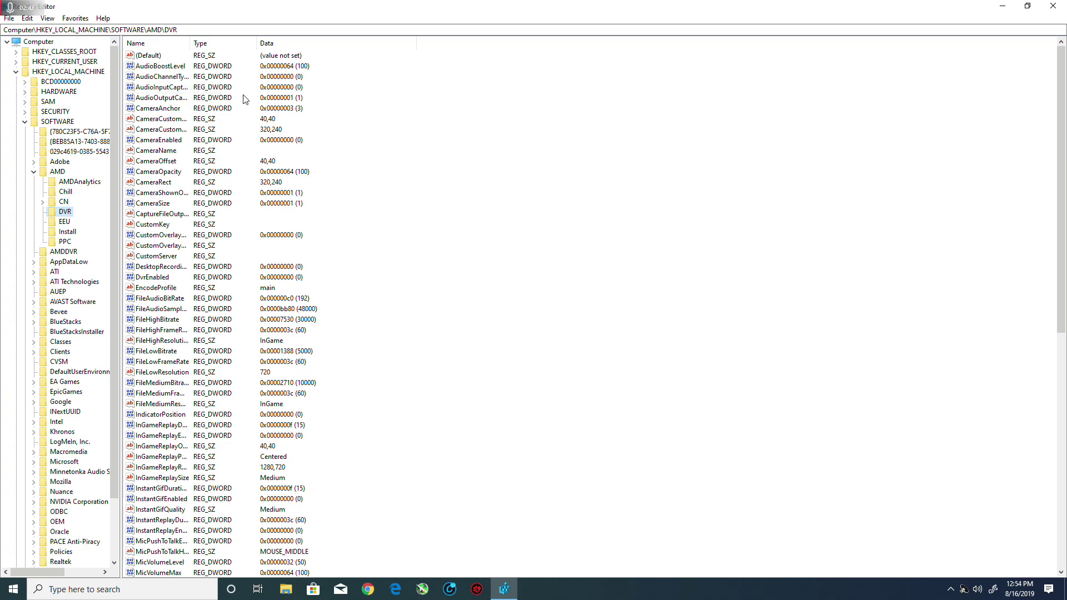
{"action": "left_click", "coordinate": [178, 92]}
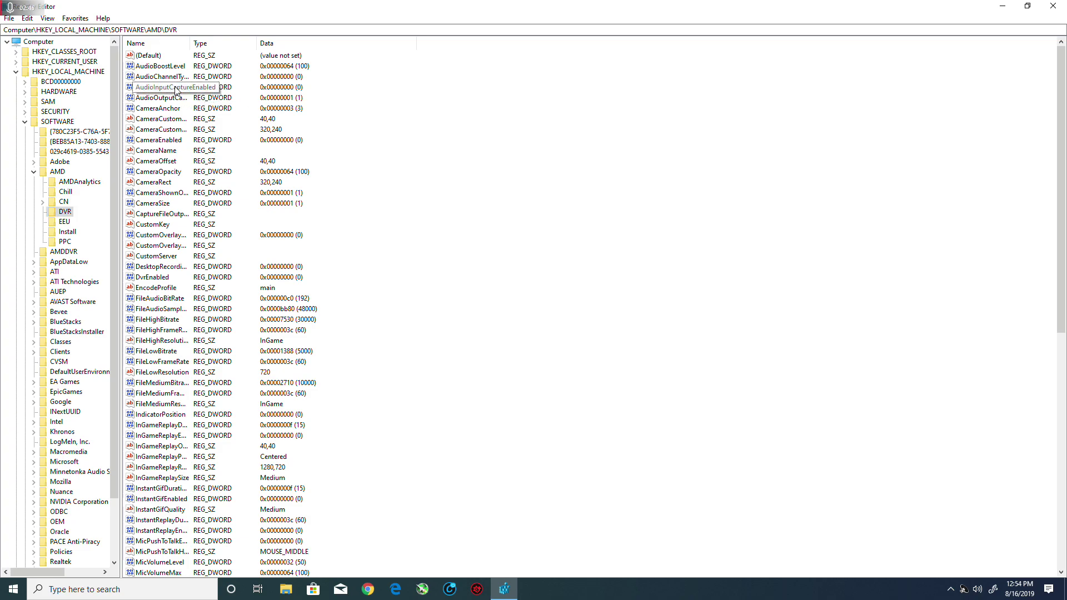
{"action": "left_click", "coordinate": [154, 99]}
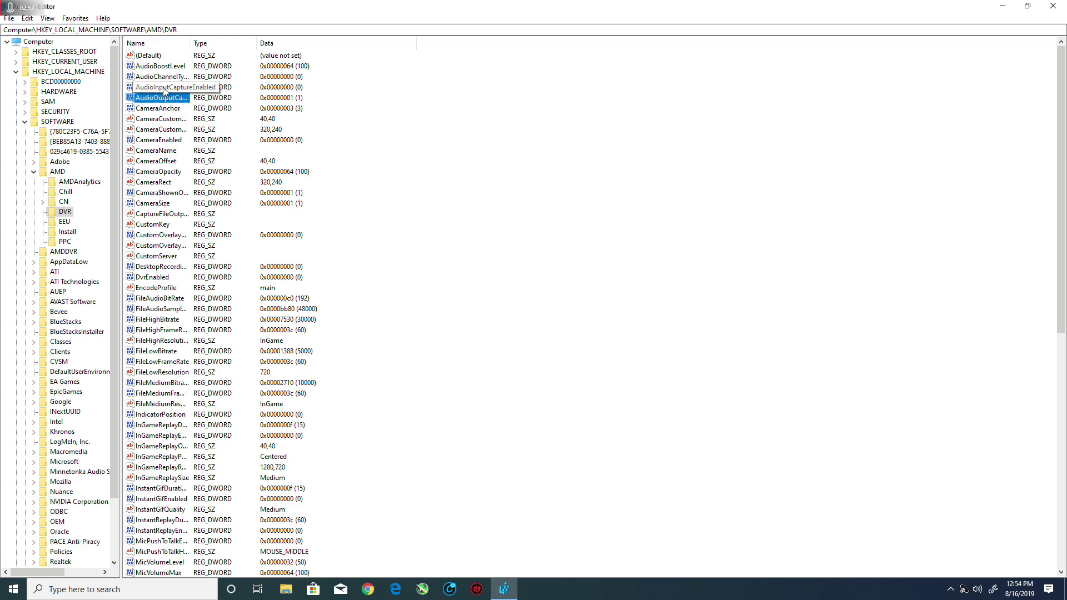
{"action": "right_click", "coordinate": [164, 91]}
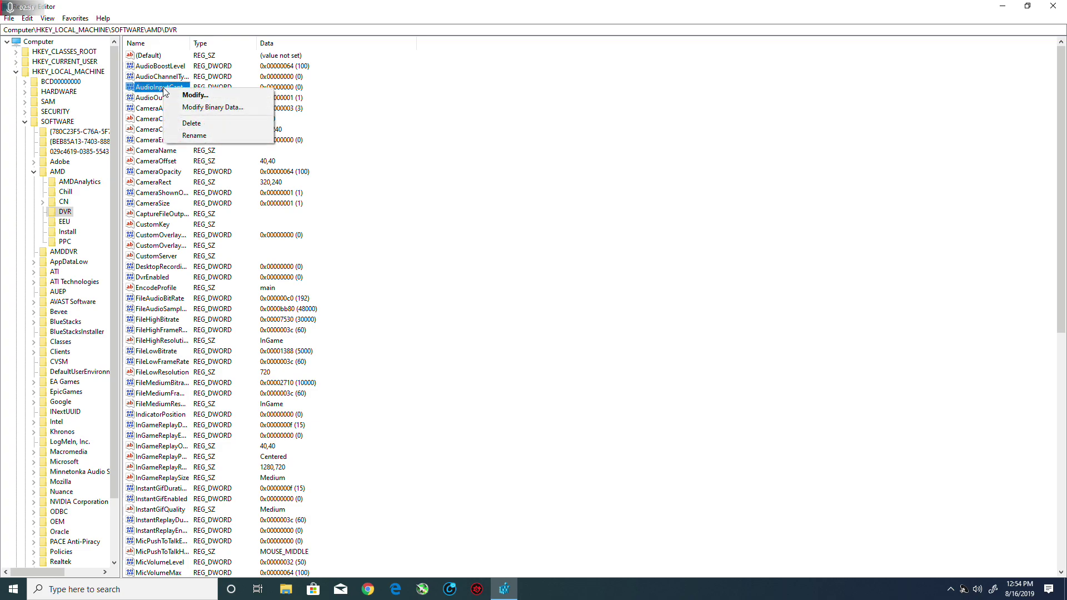
{"action": "left_click", "coordinate": [202, 96]}
{"action": "mouse_move", "coordinate": [152, 57]}
{"action": "left_mouse_down"}
{"action": "mouse_move", "coordinate": [627, 149]}
{"action": "mouse_move", "coordinate": [609, 149]}
{"action": "left_mouse_up"}
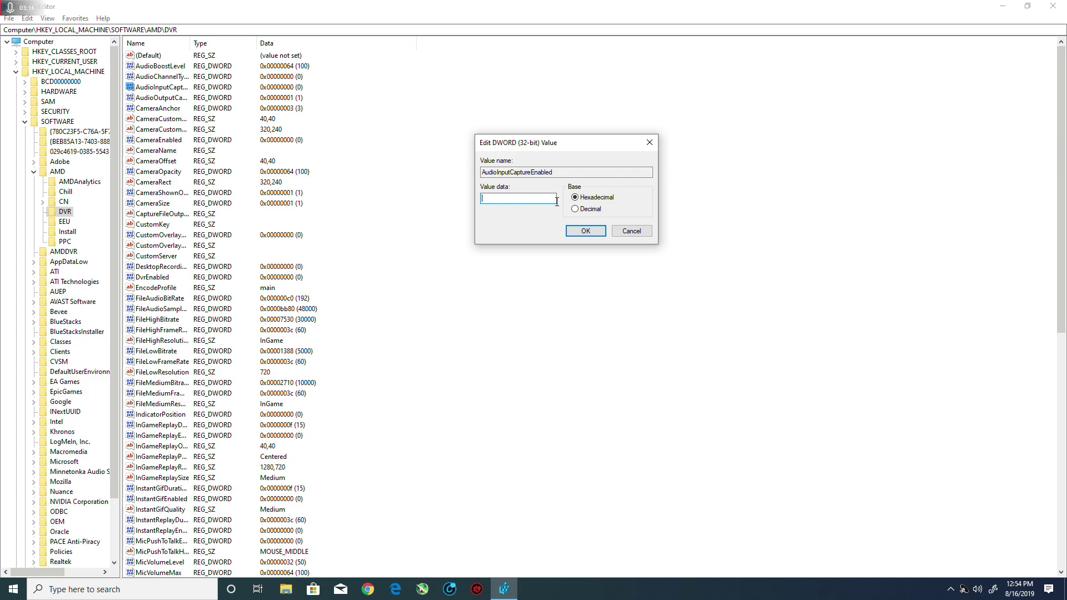
{"action": "left_click", "coordinate": [631, 231]}
{"action": "left_click", "coordinate": [166, 99]}
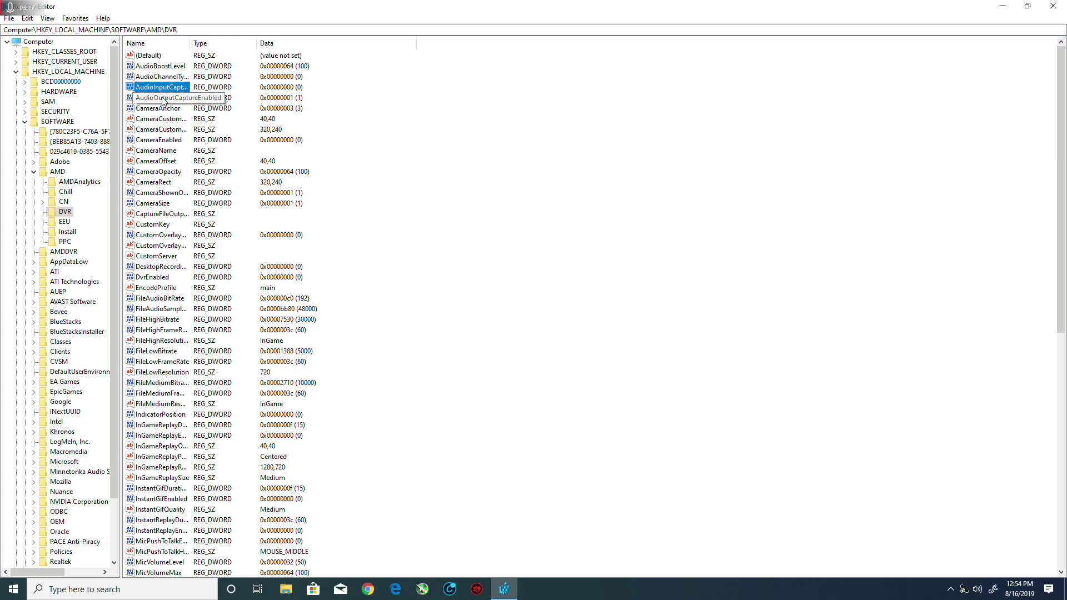
{"action": "right_click", "coordinate": [166, 100]}
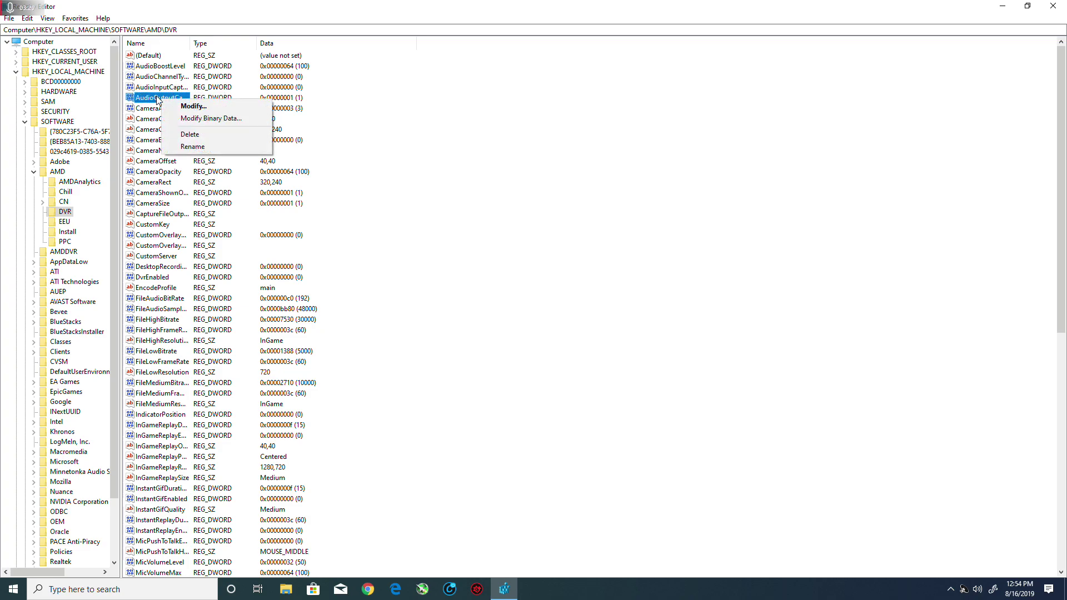
{"action": "left_click", "coordinate": [209, 109]}
{"action": "left_click_drag", "start_coordinate": [143, 55], "coordinate": [578, 173]}
{"action": "type", "text": "0"}
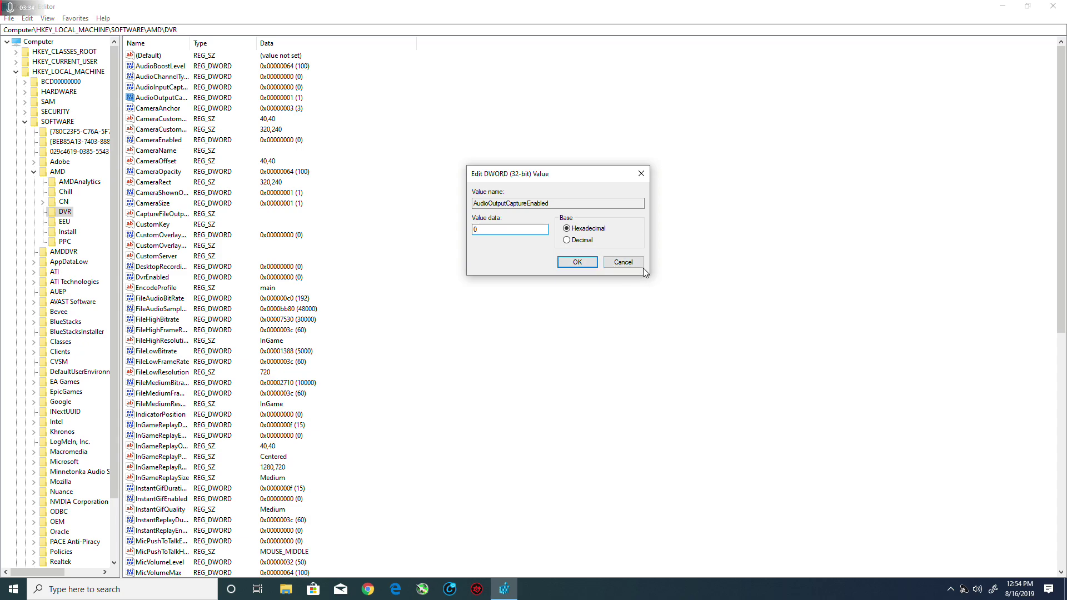
{"action": "left_click", "coordinate": [626, 262]}
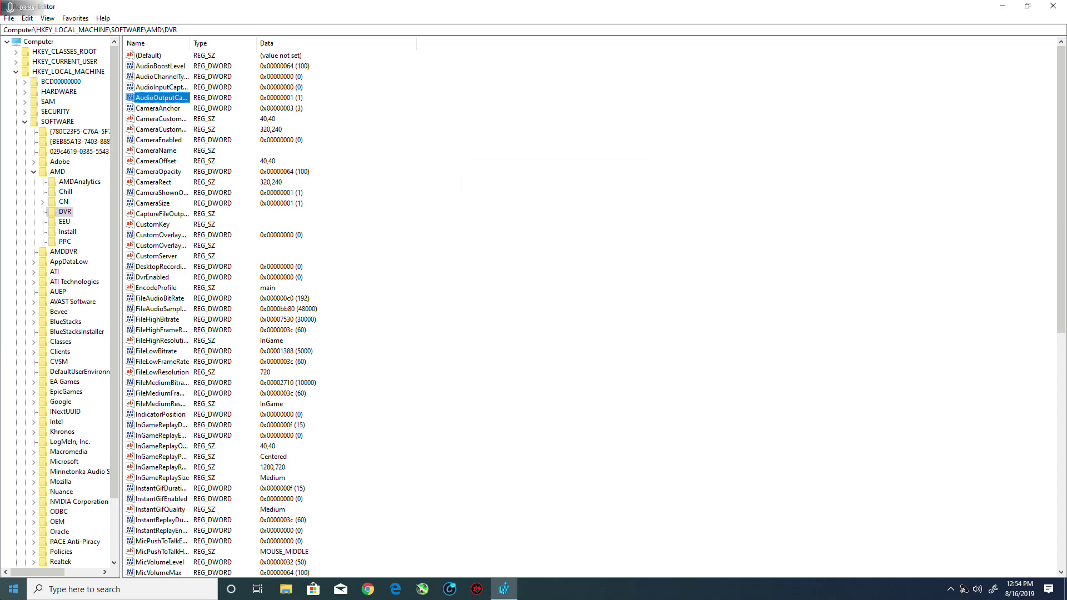
{"action": "left_click", "coordinate": [14, 589]}
Step: Check the Start menu's Sleep, Shut down and Restart options, then dismiss the menu
{"action": "left_click", "coordinate": [14, 567]}
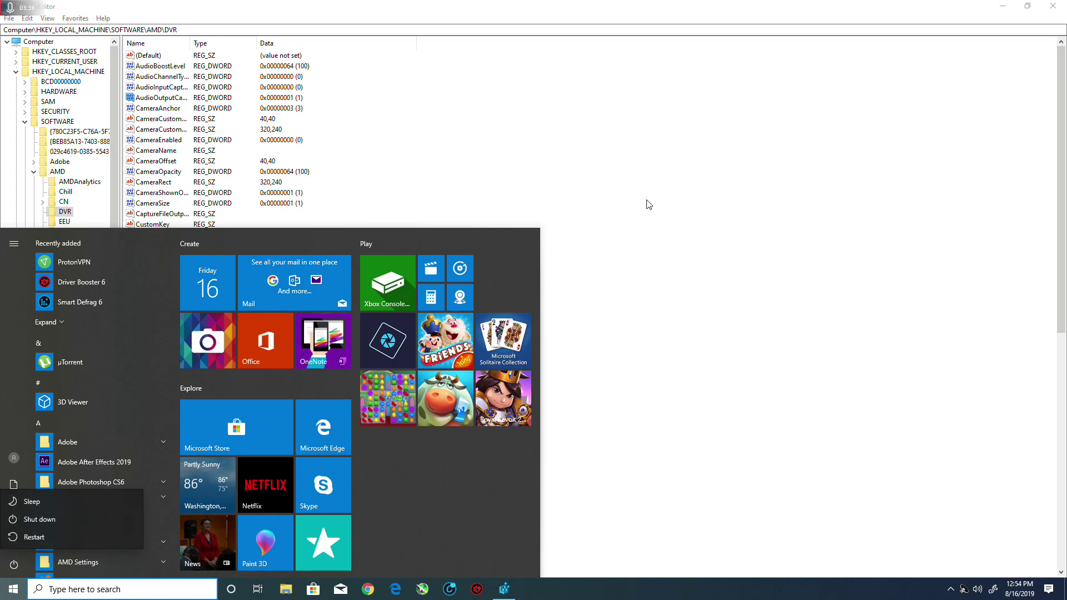
{"action": "left_click", "coordinate": [762, 272]}
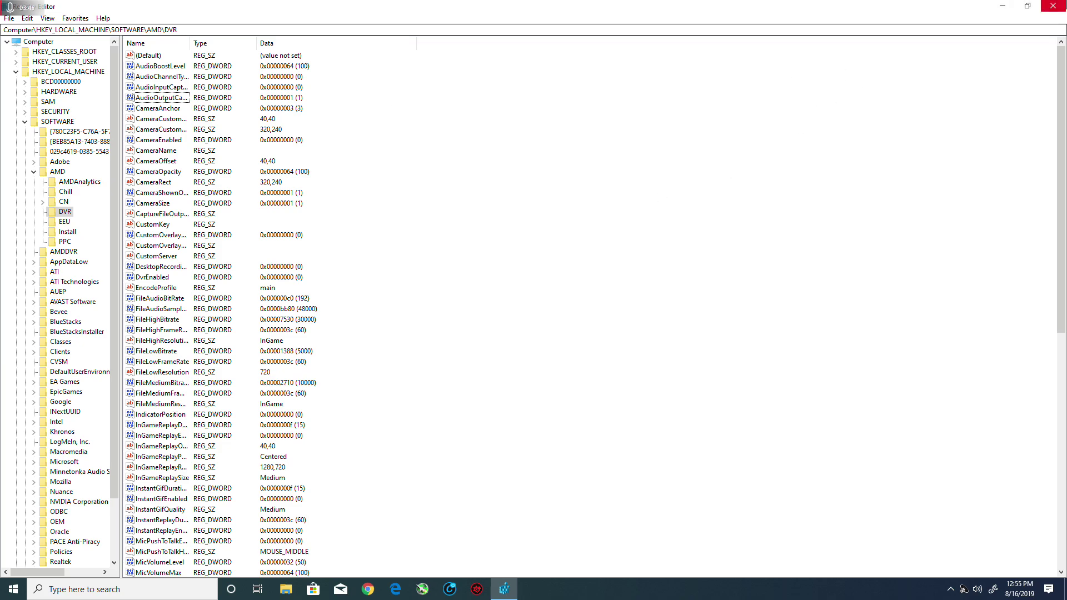
Step: Close Registry Editor, relaunch it from the REG search results, and restore it to a smaller window
{"action": "left_click", "coordinate": [1053, 7]}
{"action": "left_click", "coordinate": [125, 589]}
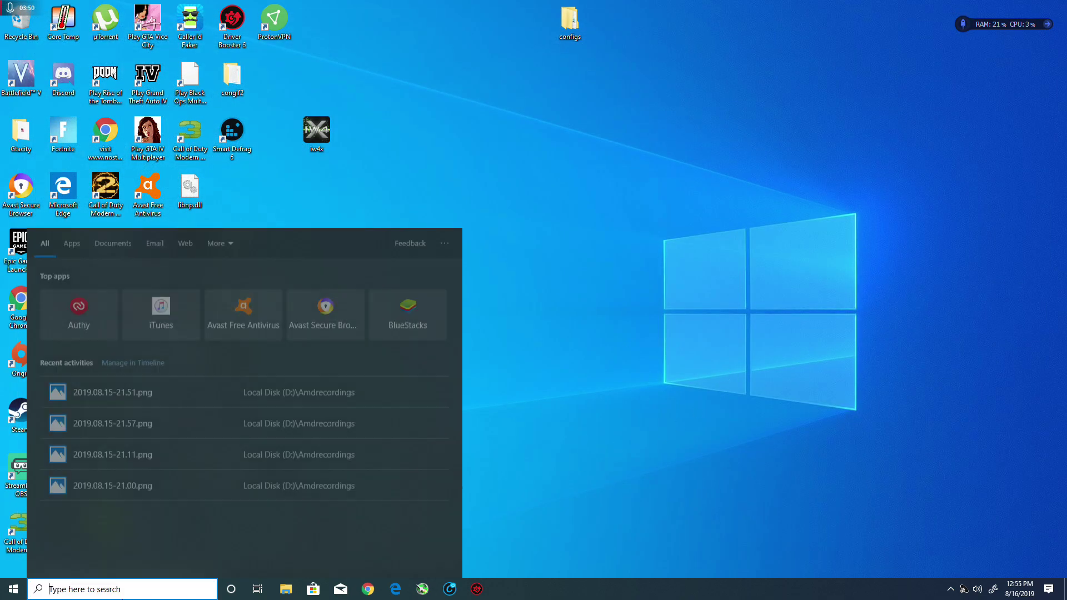
{"action": "type", "text": "REG"}
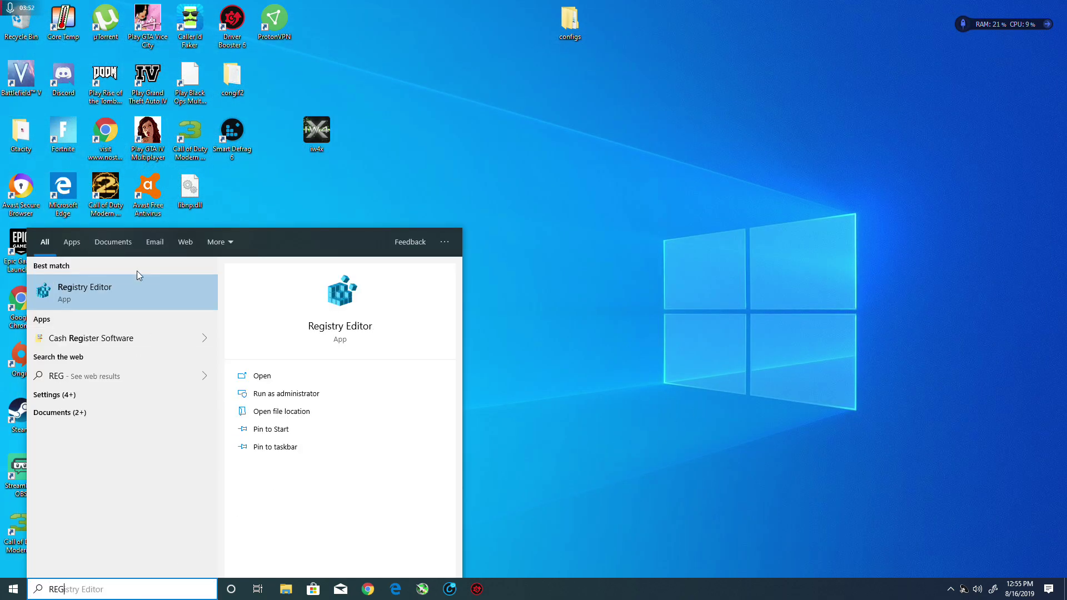
{"action": "right_click", "coordinate": [122, 302]}
{"action": "left_click", "coordinate": [170, 311]}
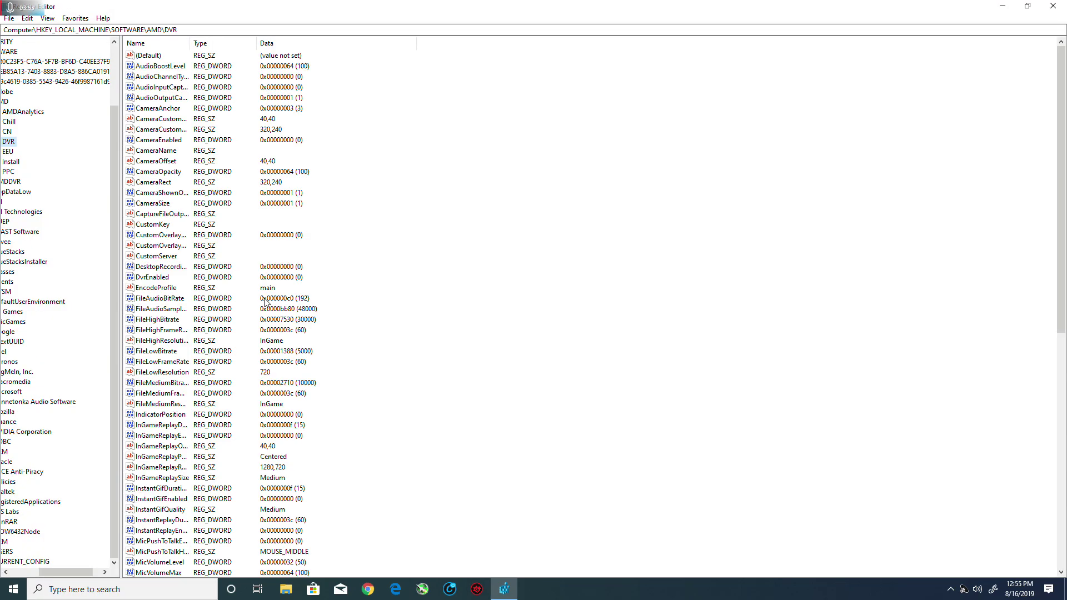
{"action": "left_click", "coordinate": [1027, 6]}
Step: Maximize Registry Editor again and re-expand HKEY_LOCAL_MACHINE in the tree
{"action": "left_click", "coordinate": [990, 276]}
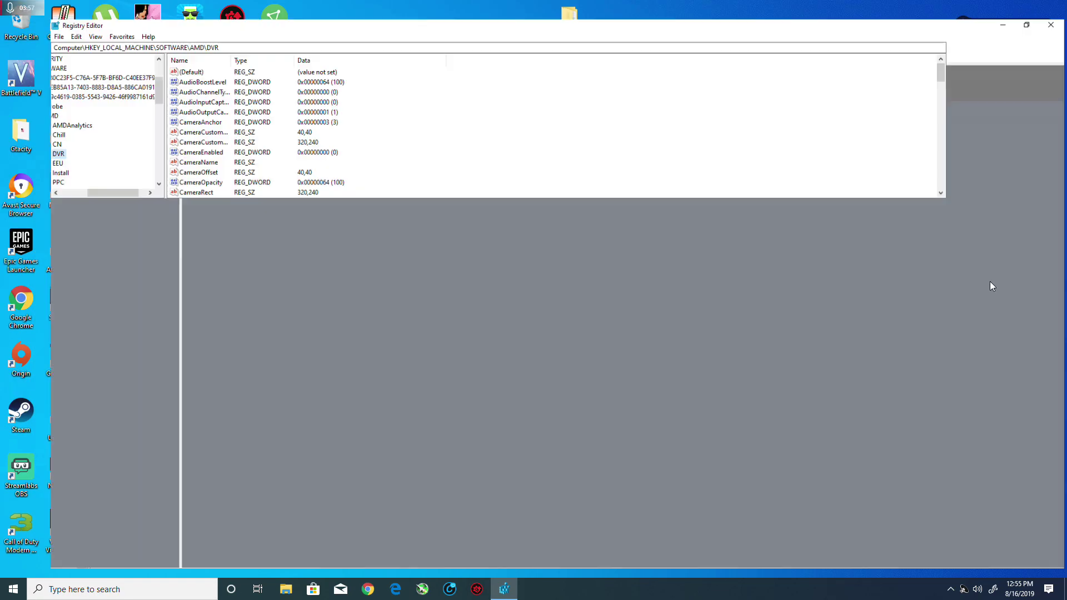
{"action": "left_click_drag", "start_coordinate": [64, 574], "coordinate": [4, 582]}
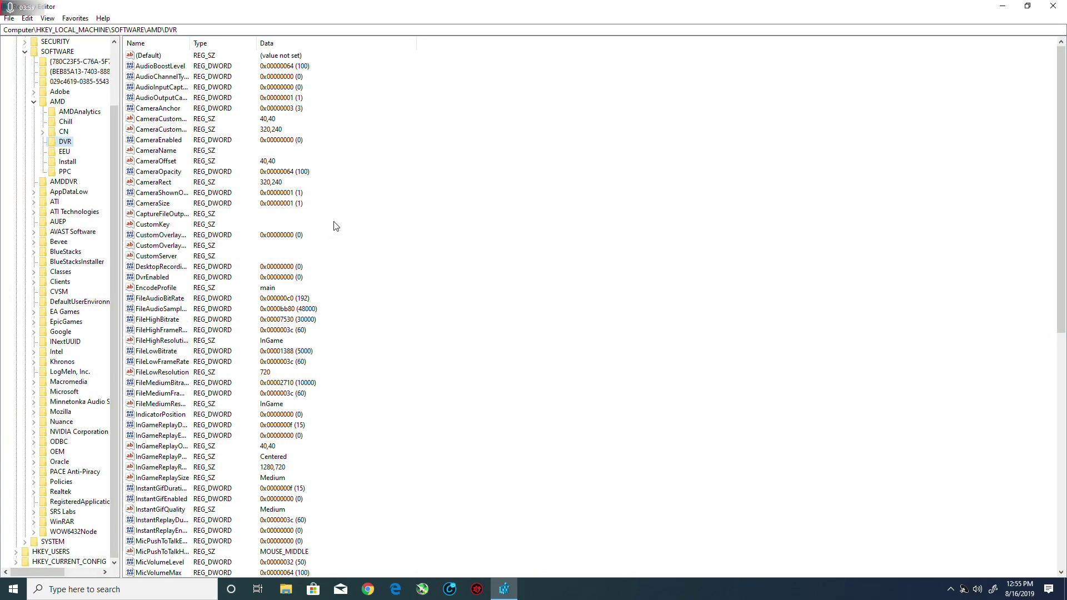
{"action": "scroll", "coordinate": [13, 43], "scroll_direction": "up", "scroll_amount": 3}
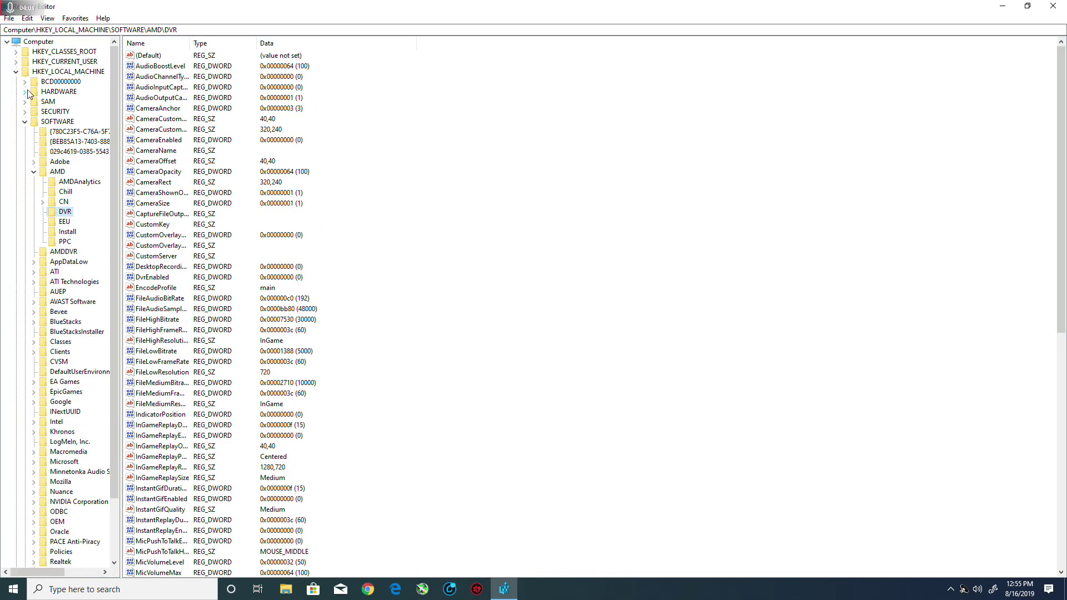
{"action": "left_click", "coordinate": [16, 72]}
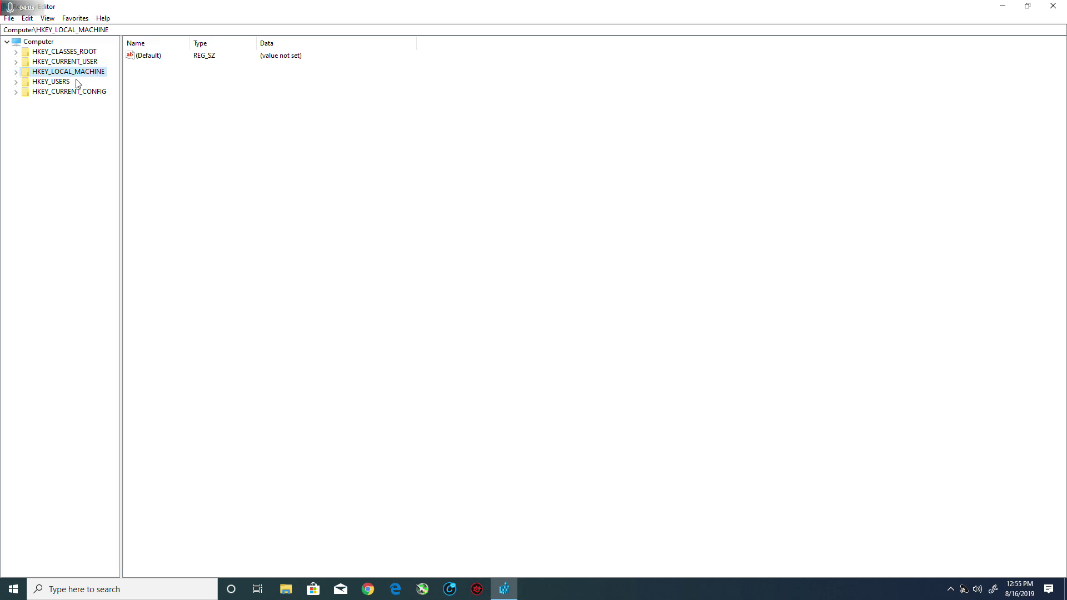
{"action": "left_click", "coordinate": [16, 71]}
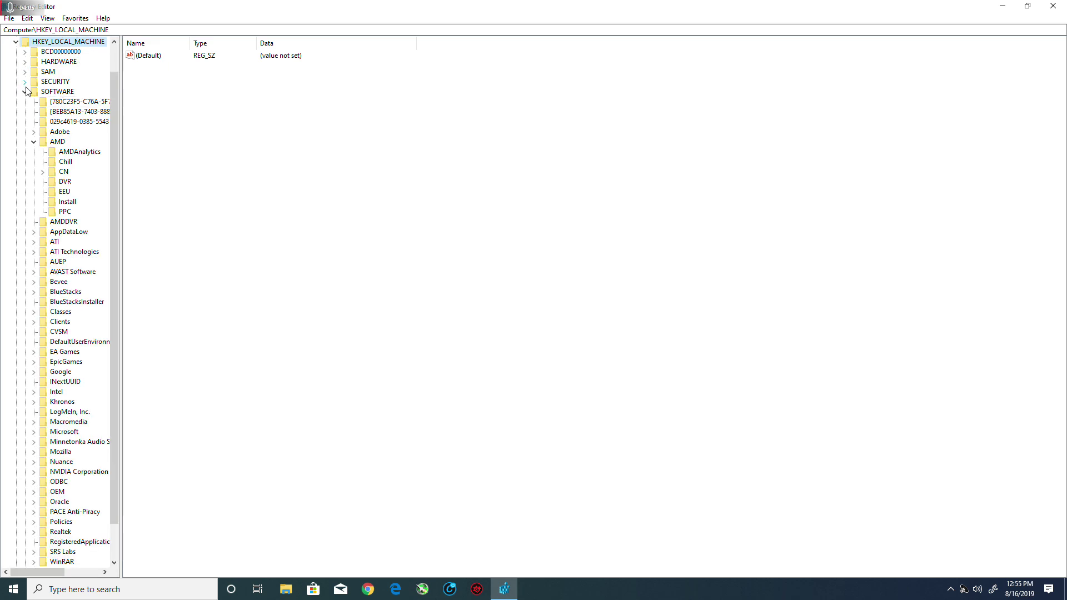
Step: Expand SOFTWARE and AMD, then open the DVR key to list its values
{"action": "left_click", "coordinate": [25, 93]}
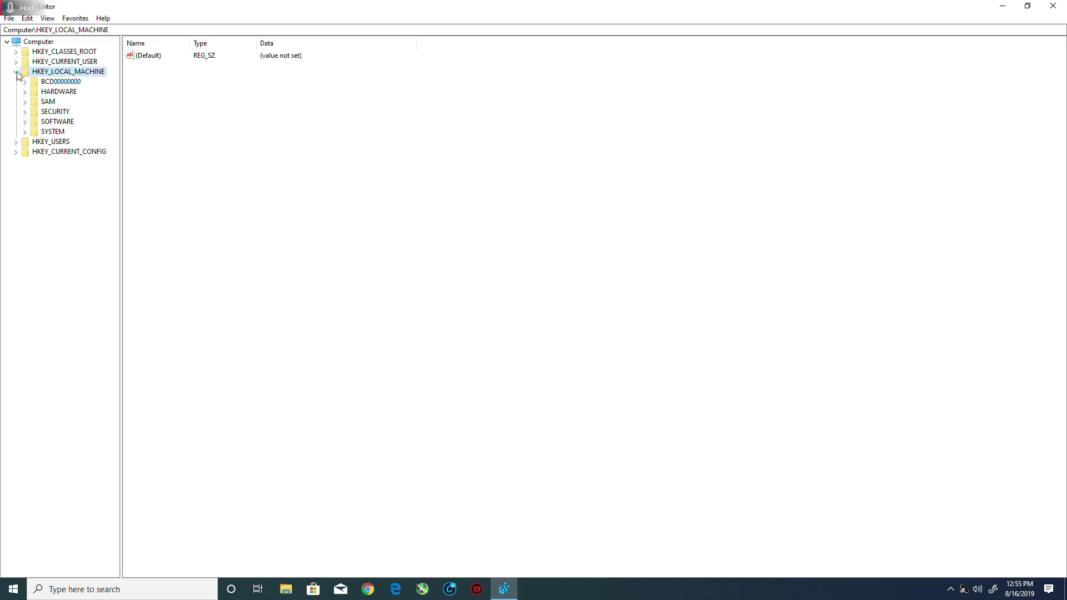
{"action": "left_click", "coordinate": [16, 72]}
{"action": "left_click", "coordinate": [17, 73]}
{"action": "left_click", "coordinate": [26, 121]}
{"action": "left_click", "coordinate": [34, 132]}
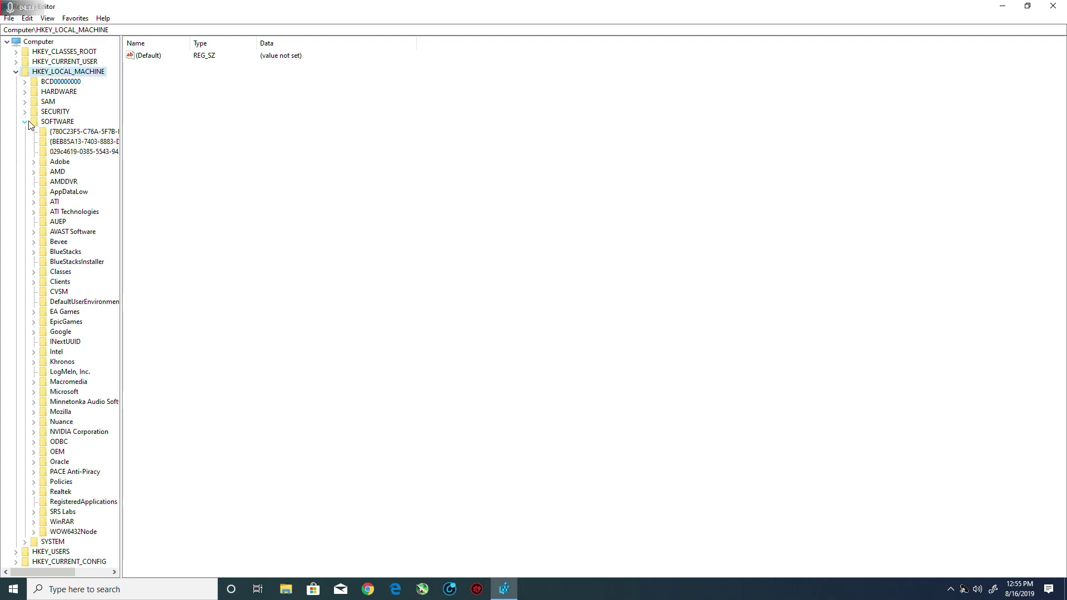
{"action": "left_click", "coordinate": [26, 122]}
{"action": "left_click", "coordinate": [24, 122]}
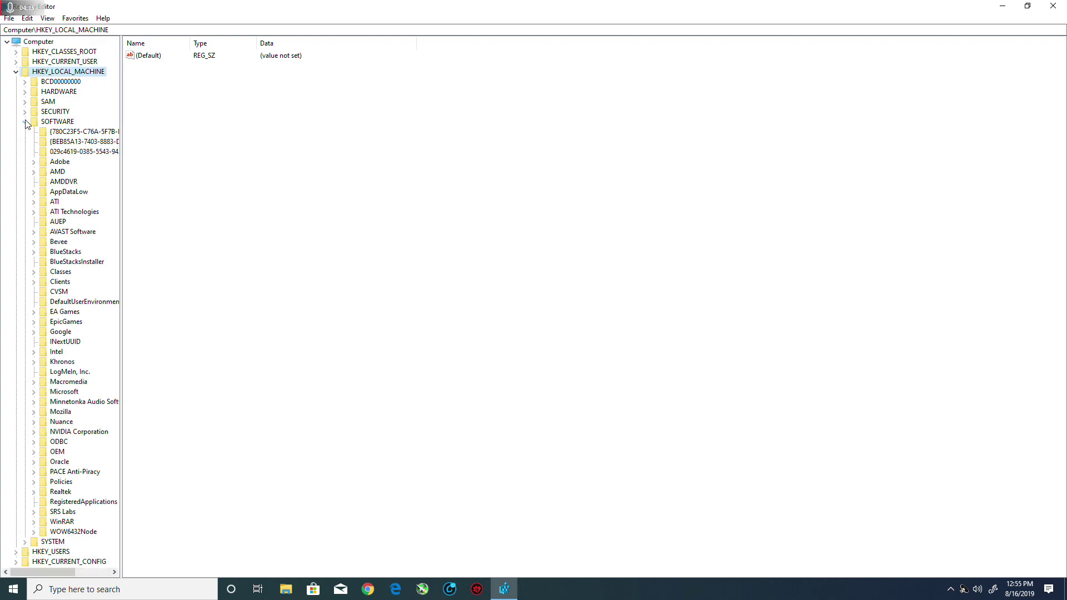
{"action": "left_click", "coordinate": [34, 174]}
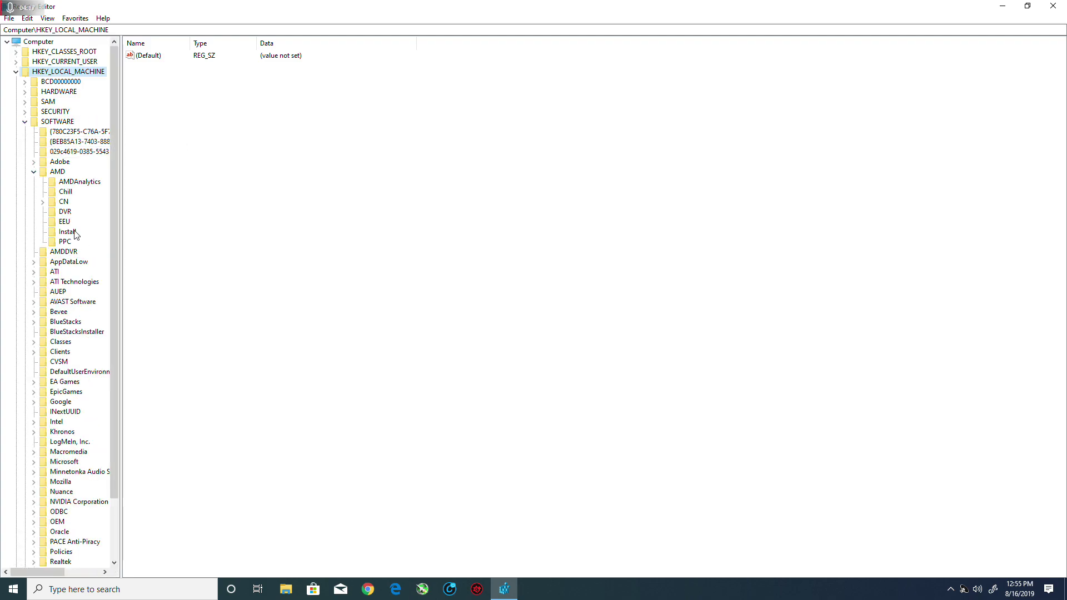
{"action": "left_click", "coordinate": [64, 213]}
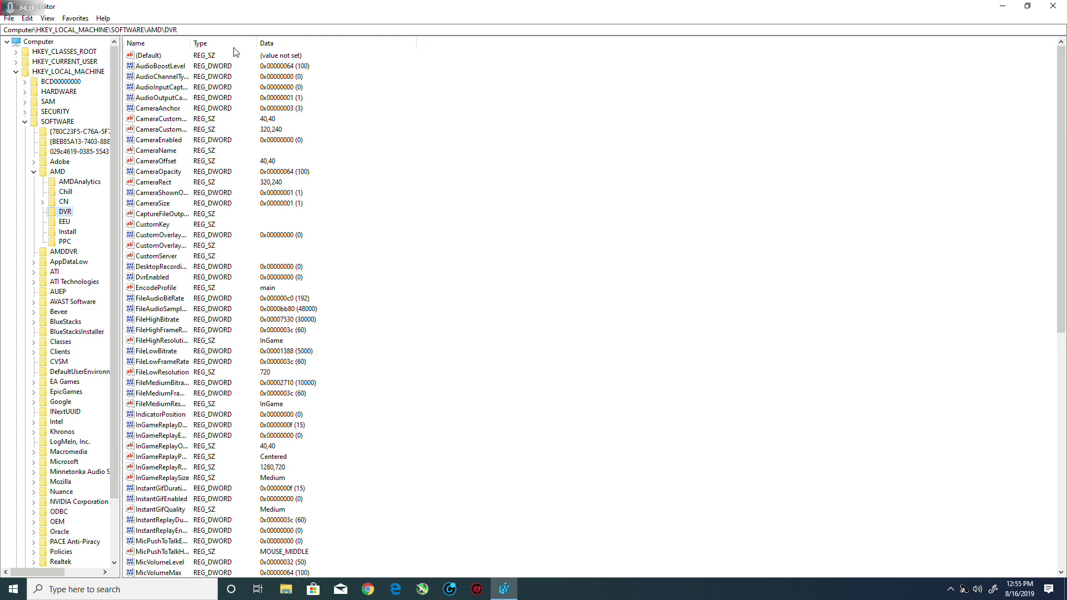
{"action": "left_click", "coordinate": [175, 89]}
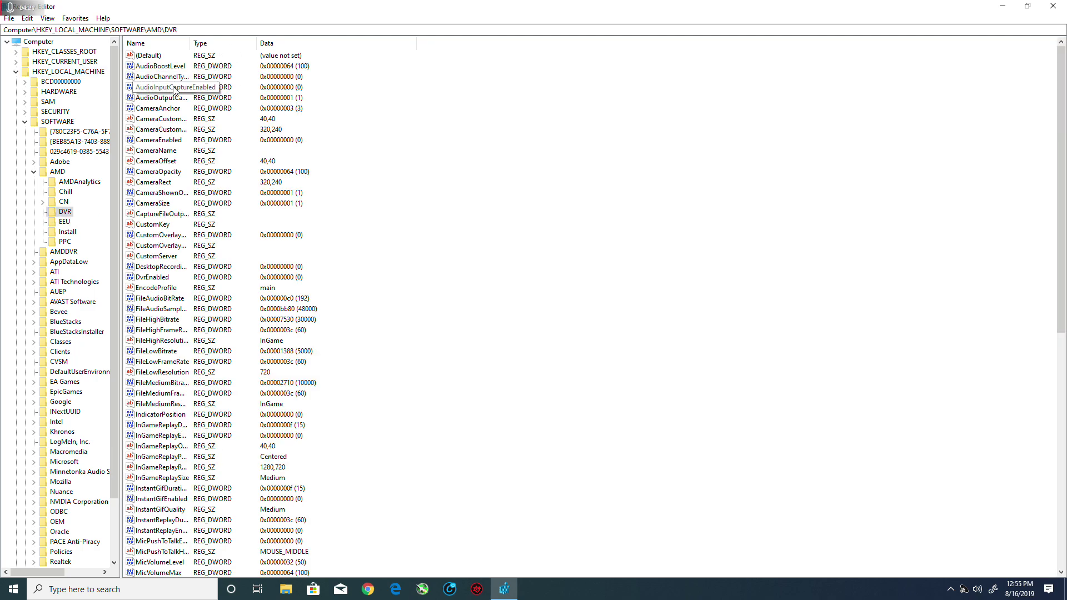
{"action": "right_click", "coordinate": [170, 90]}
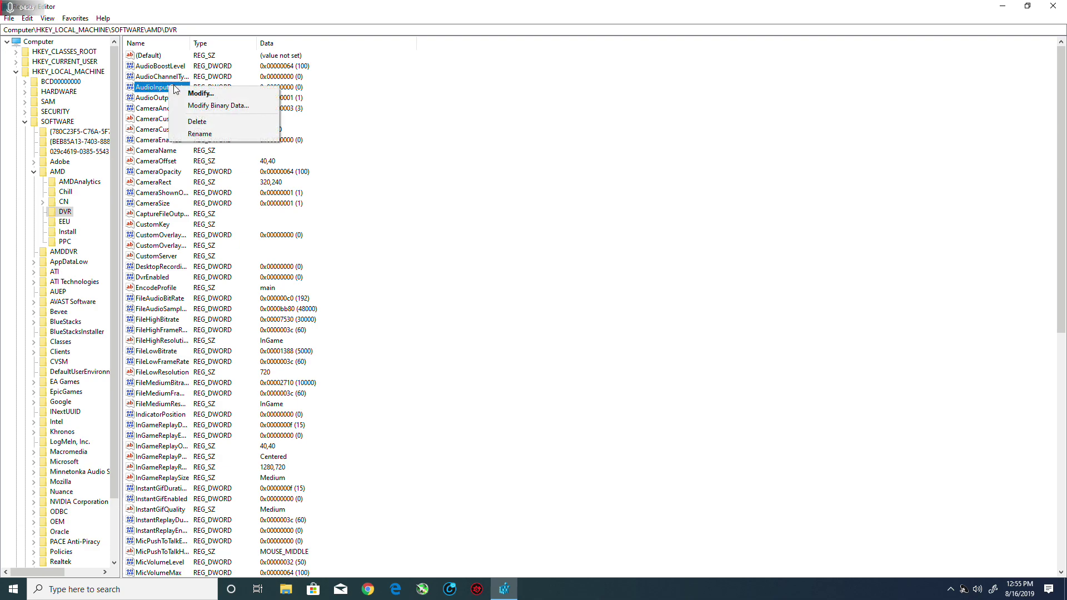
{"action": "left_click", "coordinate": [201, 95]}
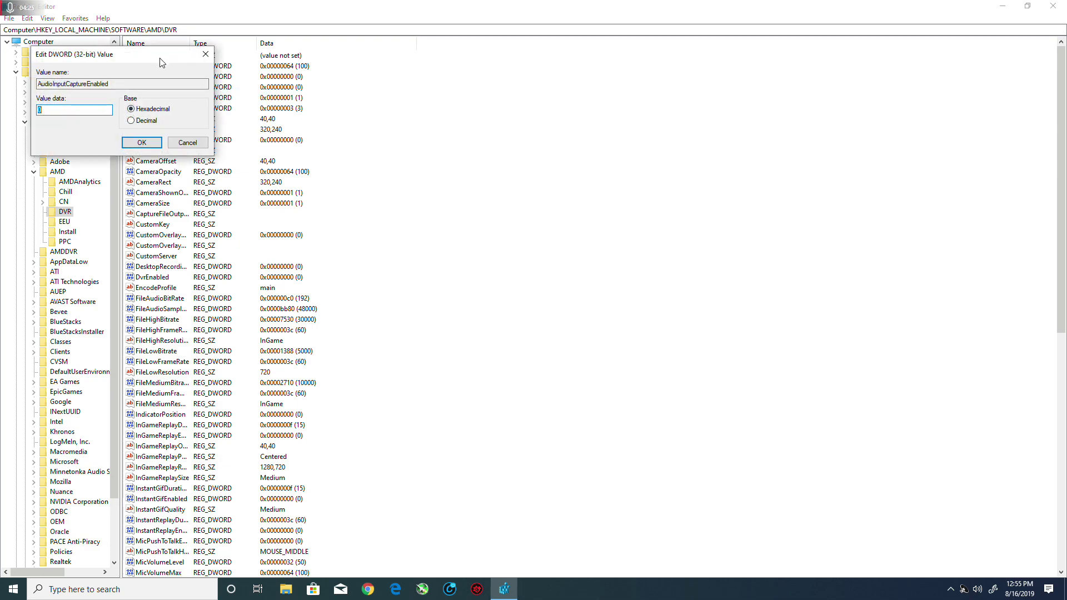
{"action": "left_click_drag", "start_coordinate": [170, 56], "coordinate": [664, 201]}
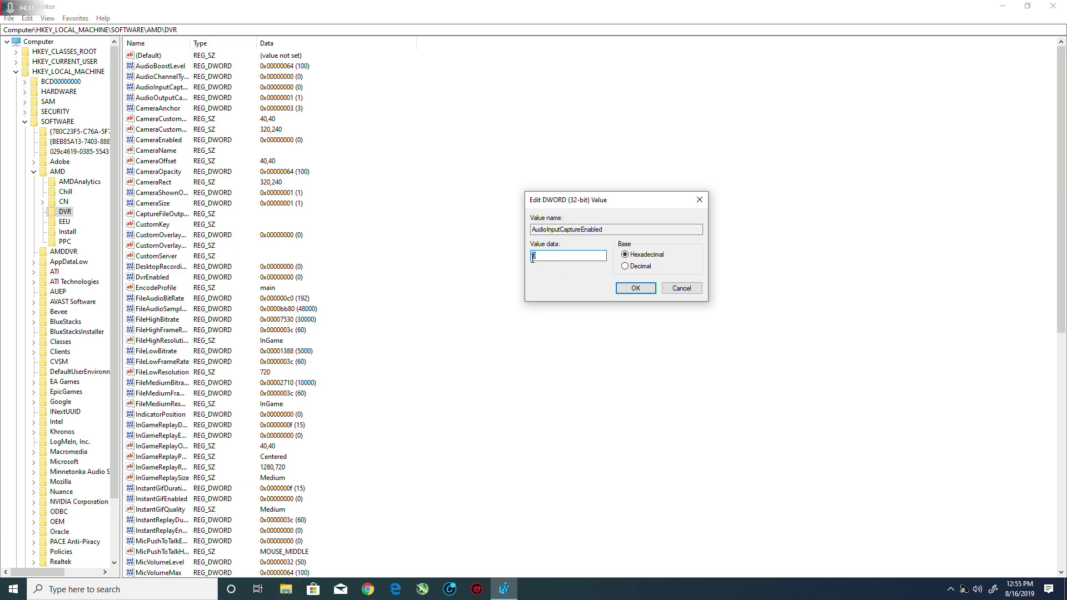
{"action": "left_click", "coordinate": [639, 289]}
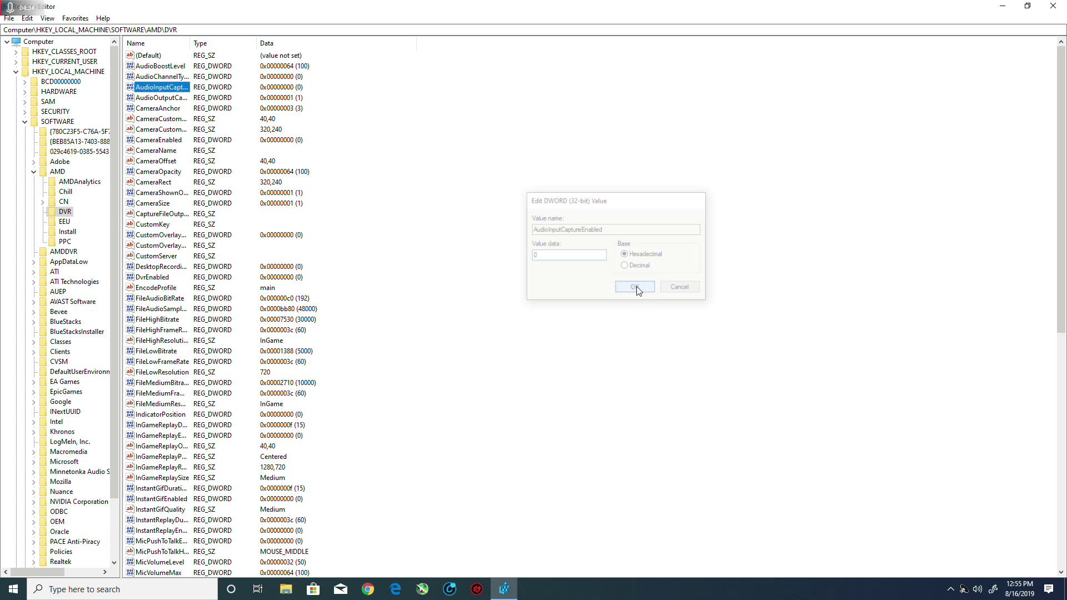
Step: Open AudioOutputCaptureEnabled's edit dialog and confirm its value of 1 with OK
{"action": "right_click", "coordinate": [164, 100]}
{"action": "left_click", "coordinate": [180, 106]}
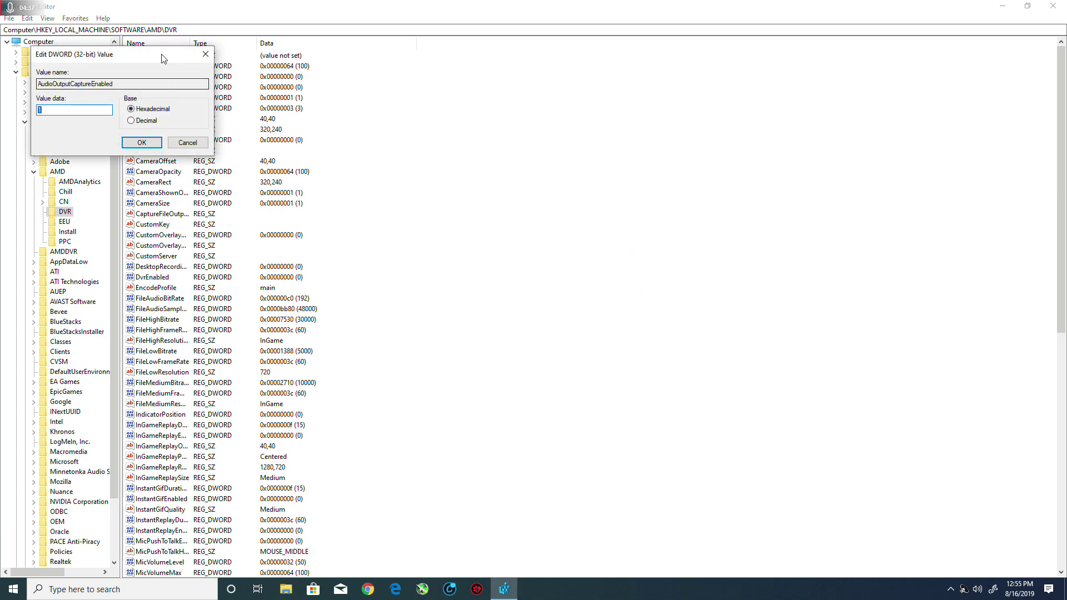
{"action": "left_click_drag", "start_coordinate": [163, 58], "coordinate": [575, 224]}
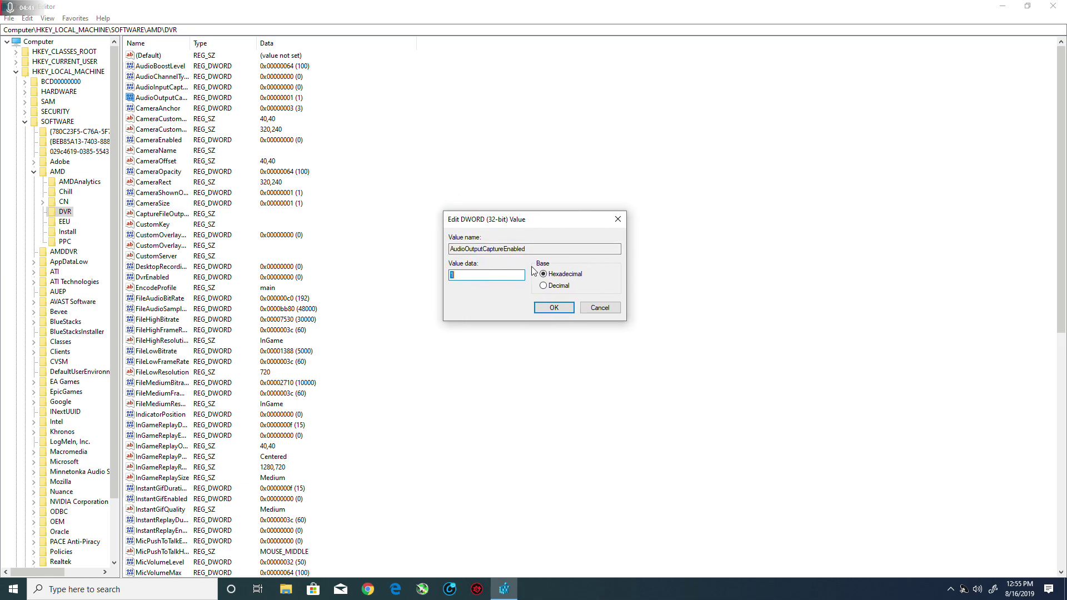
{"action": "left_click", "coordinate": [567, 307]}
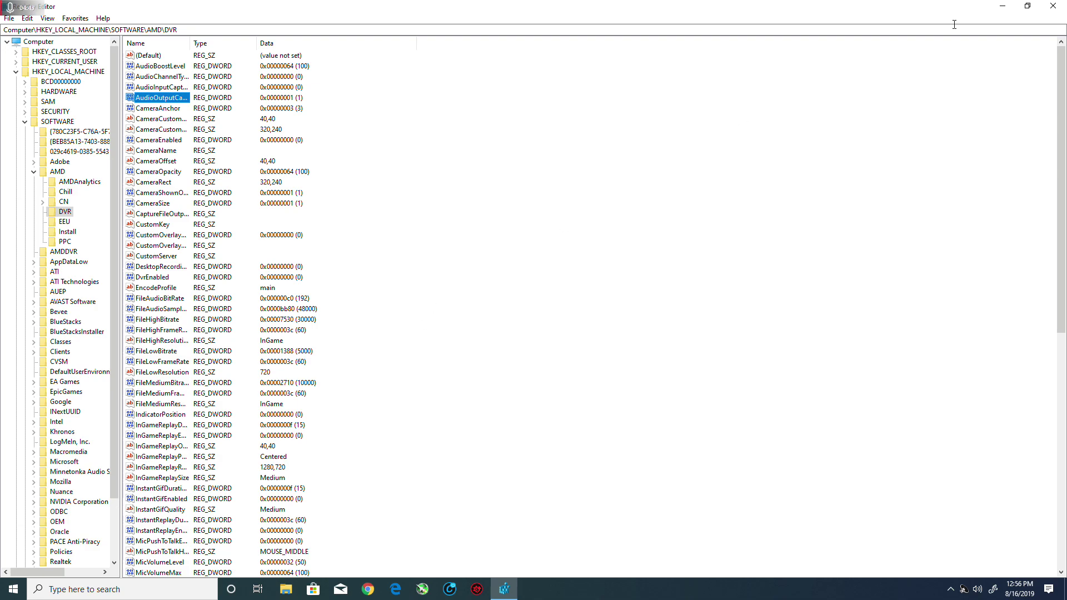
{"action": "left_click", "coordinate": [1053, 6]}
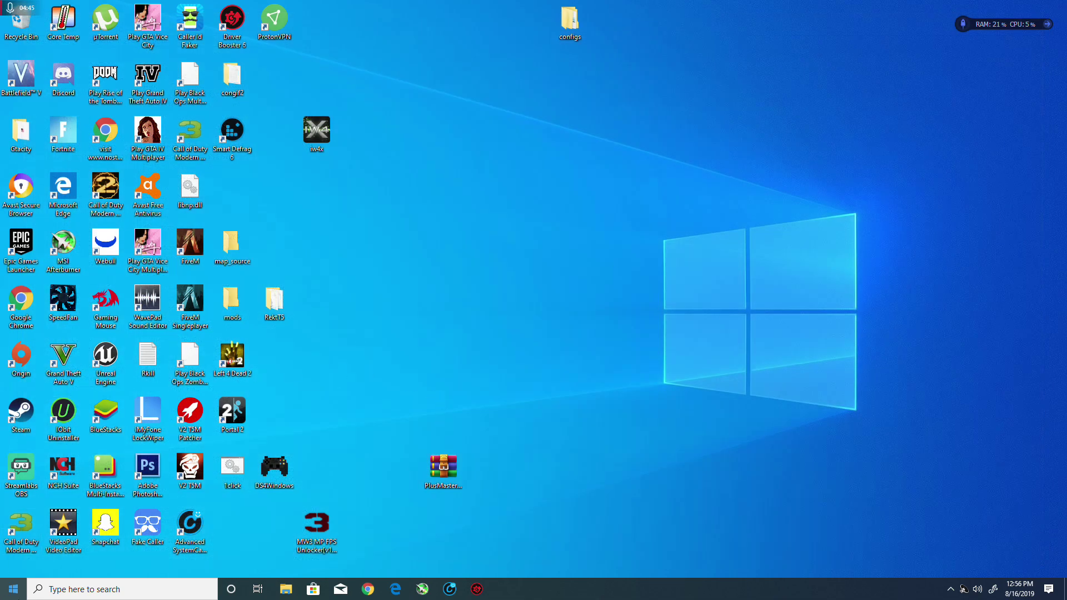
{"action": "key", "text": "super"}
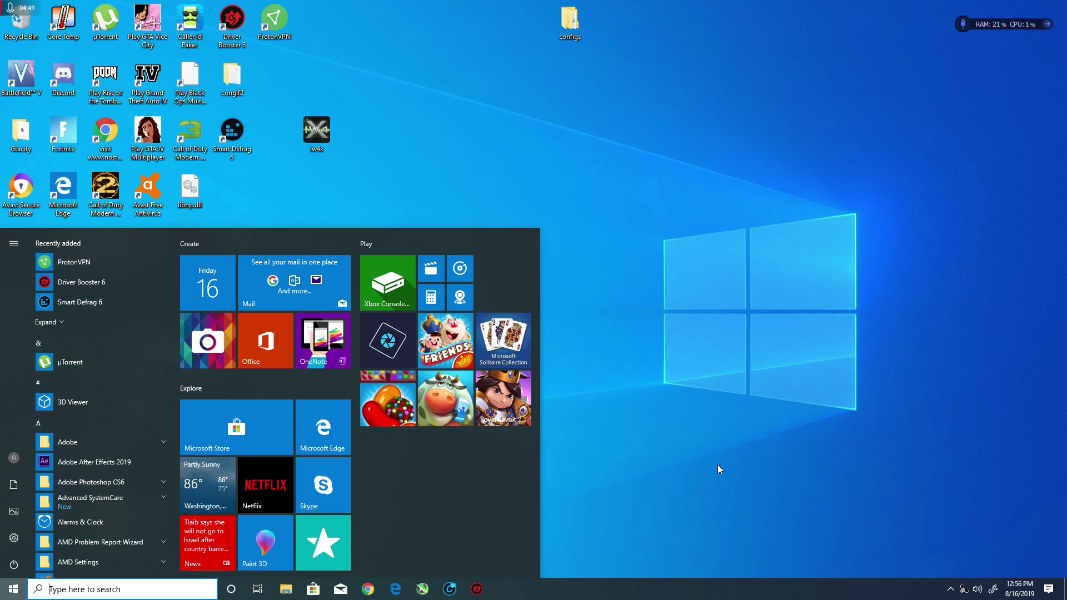
{"action": "left_click", "coordinate": [744, 372]}
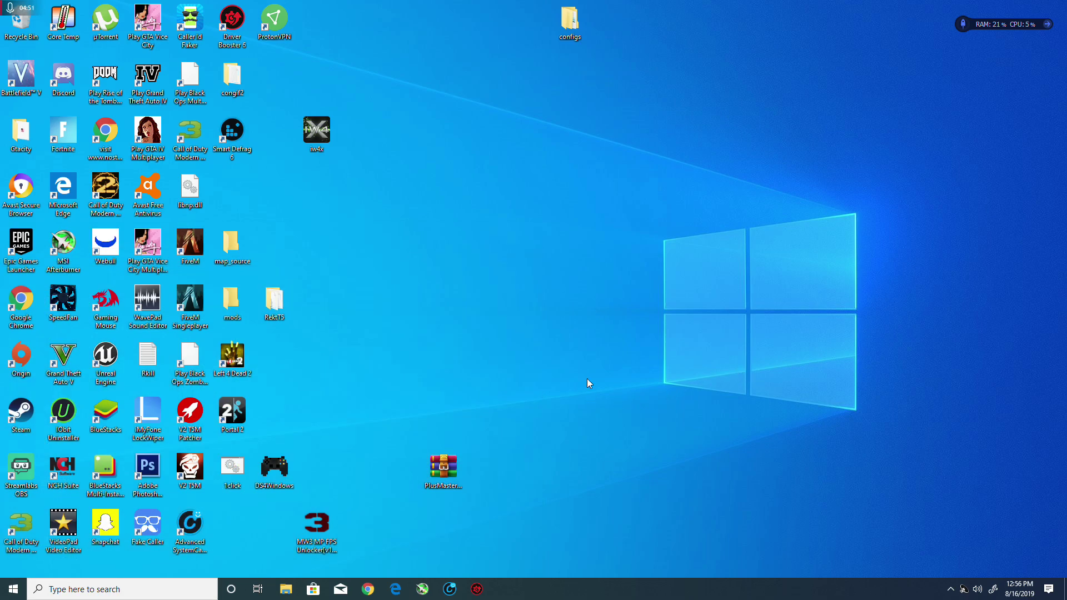